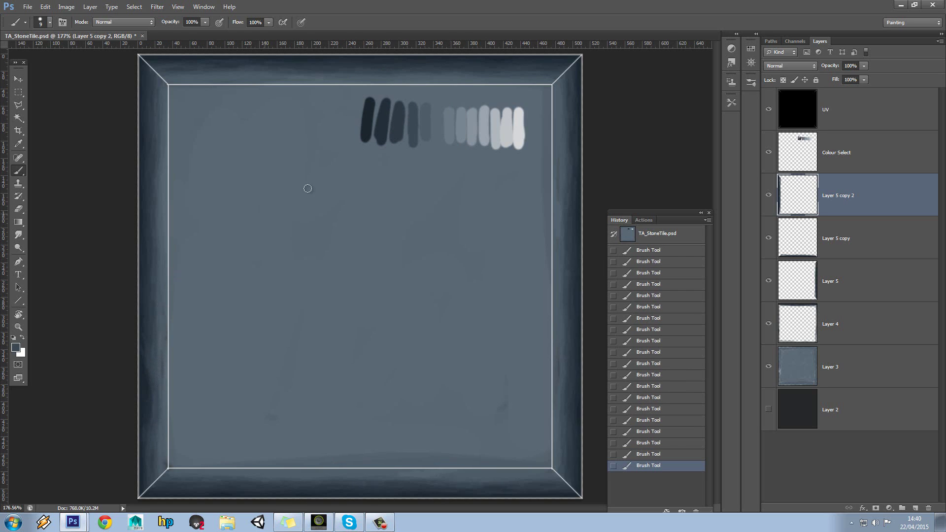
Step: Touch up the left bevel's shading on Layer 5 copy 2 using dark and mid blue tones sampled from the swatches and bevel
left_click(383, 125, "alt")
left_click(367, 120, "alt")
left_click(161, 245, "alt")
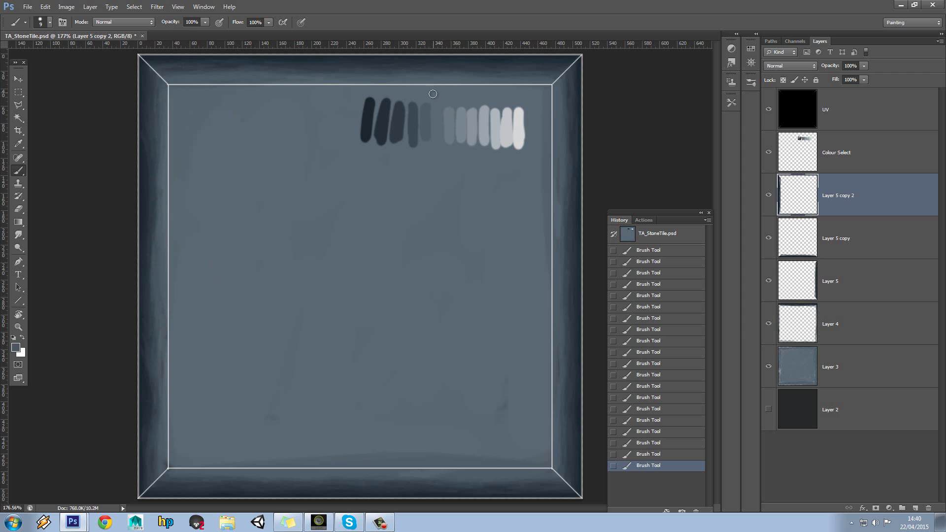
left_click(367, 120, "alt")
Step: Paint darker shading along the outer edge of the tile's bottom bevel, sampling the dark blue swatches
key("r")
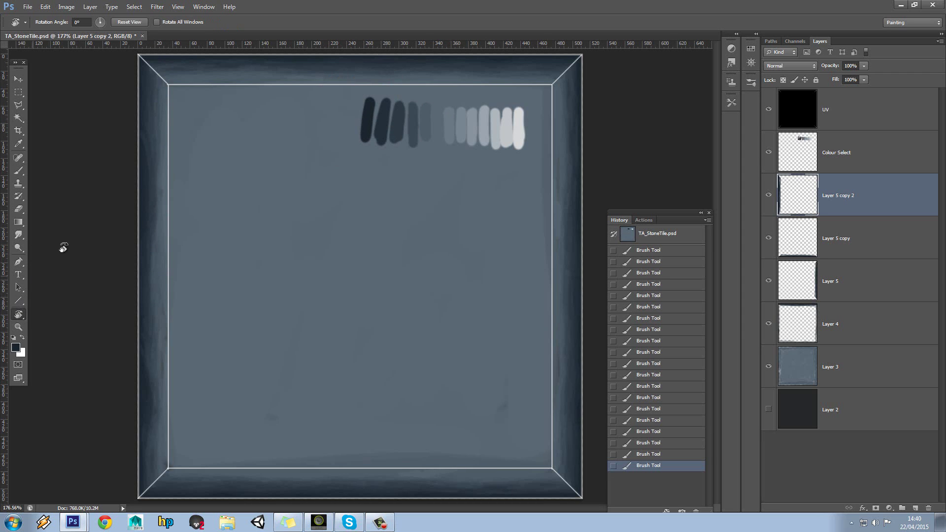
mouse_move(64, 247)
left_mouse_down()
mouse_move(156, 173)
mouse_move(359, 140)
mouse_move(384, 150)
mouse_move(379, 137)
left_mouse_up()
left_click(20, 171)
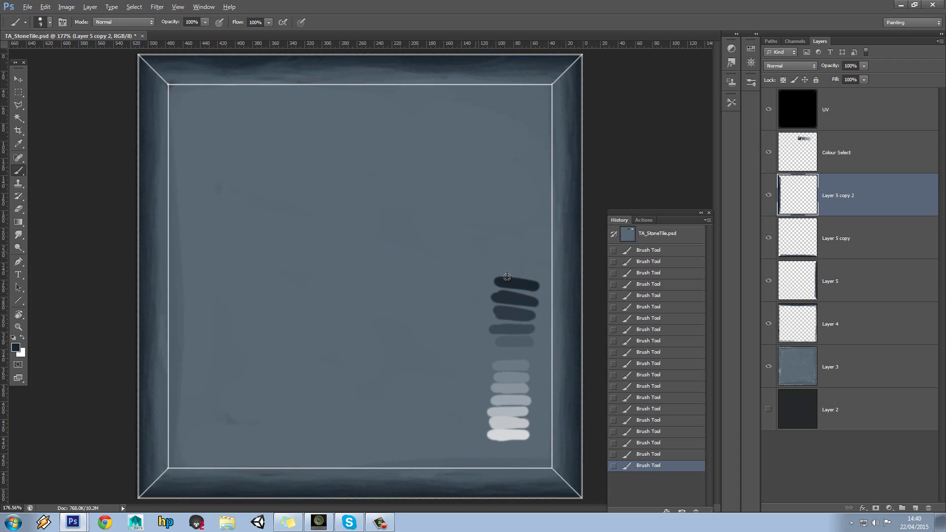
left_click(519, 287, "alt")
left_click(520, 318, "alt")
left_click(500, 329, "alt")
left_click(517, 285, "alt")
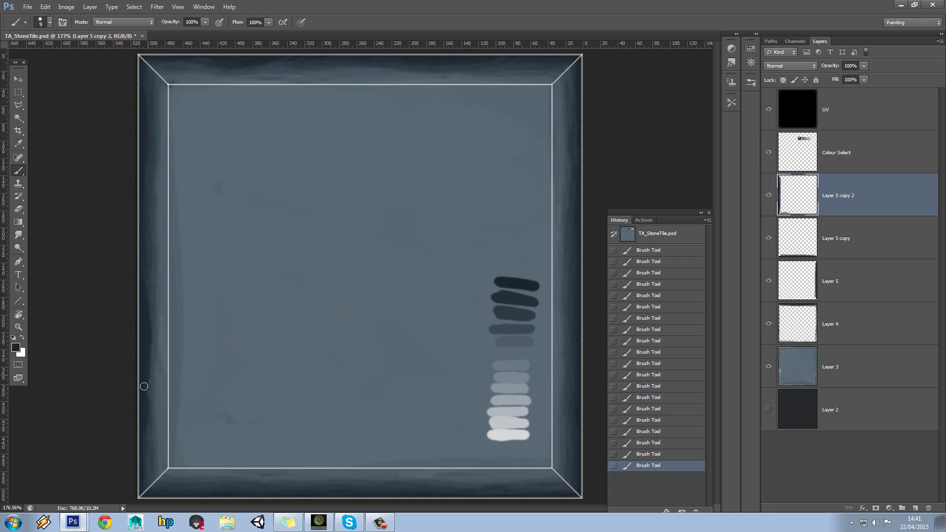
left_click(517, 300, "alt")
Step: Undo the last three brush strokes on the bottom bevel, stepping back and forth through the history to compare
key("ctrl+alt+z")
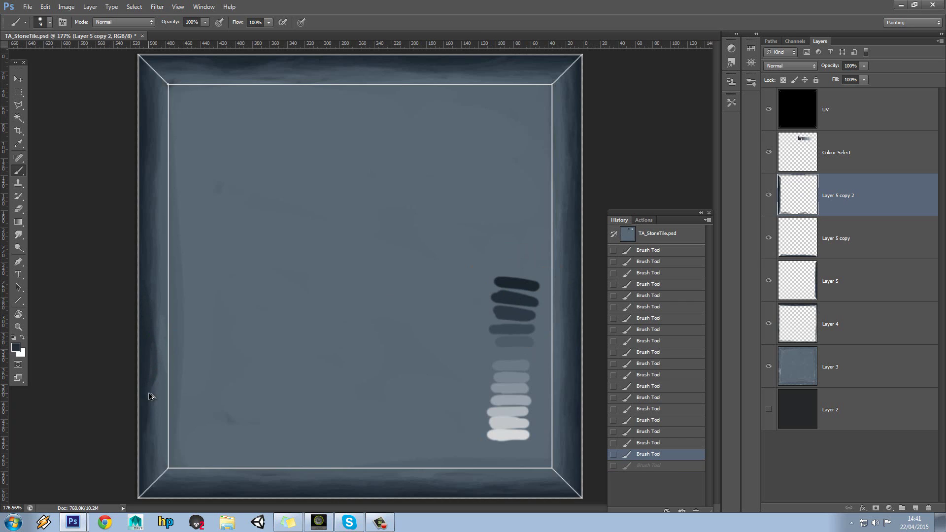
key("ctrl+alt+z")
key("ctrl+shift+z")
key("ctrl+shift+z")
key("ctrl+alt+z")
key("ctrl+alt+z")
key("ctrl+alt+z")
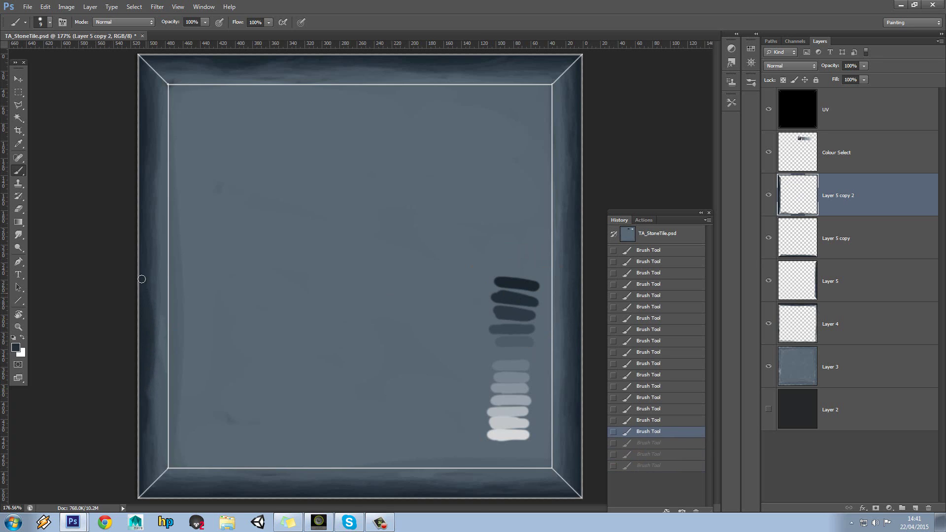
Step: Repaint the dark edge of the bottom bevel and compare it with earlier history states, keeping the latest stroke
left_click_drag(141, 279, 142, 384)
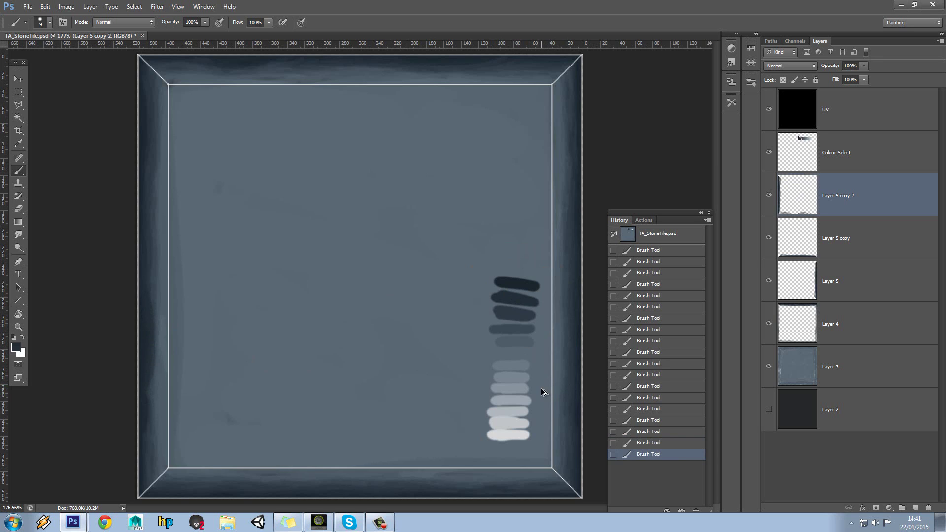
key("ctrl+alt+z")
key("ctrl+alt+z")
key("ctrl+alt+z")
key("ctrl+alt+z")
key("ctrl+alt+z")
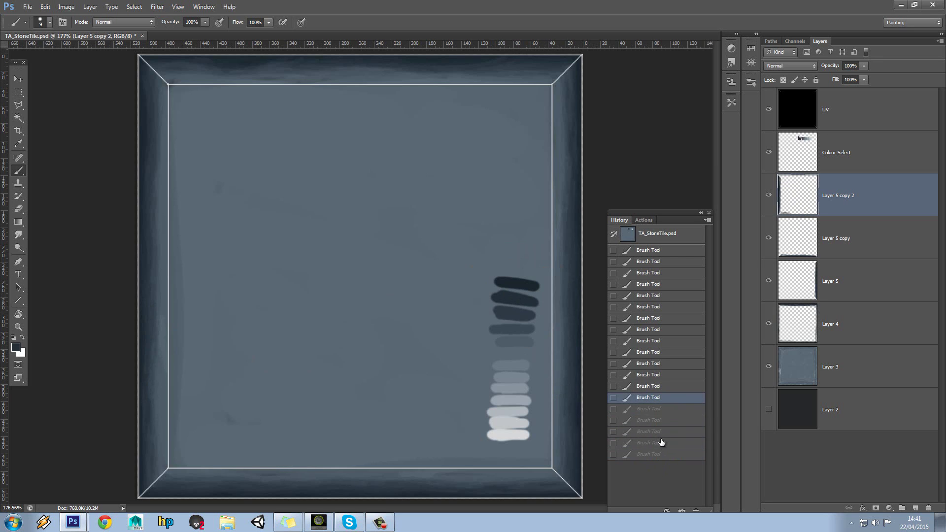
left_click(664, 454)
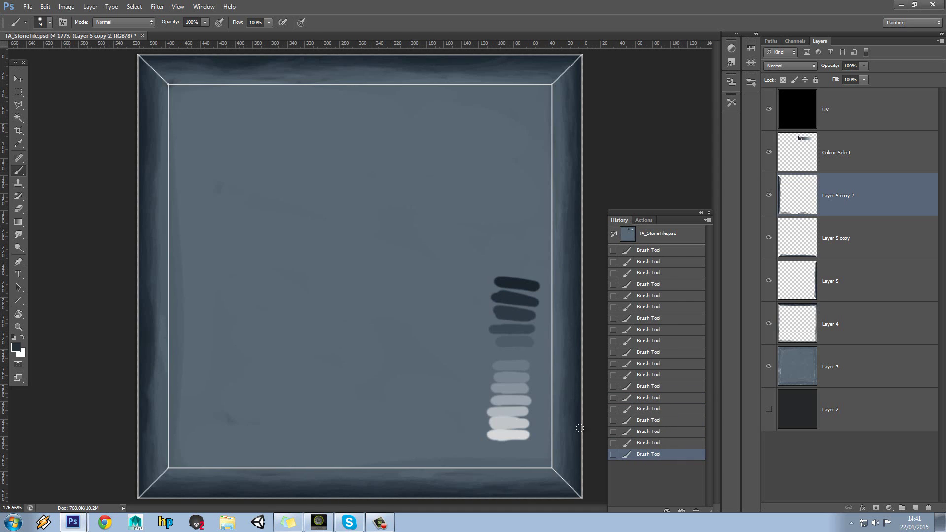
Step: Try to blend more strokes along the middle of the bottom bevel, and undo them
left_click_drag(149, 387, 149, 306)
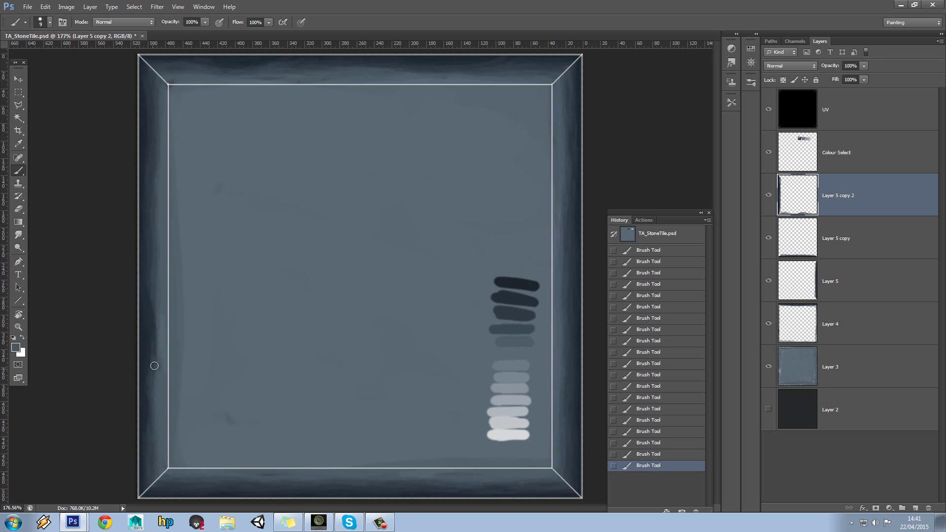
left_click_drag(154, 353, 148, 293)
key("ctrl+z")
key("ctrl+alt+z")
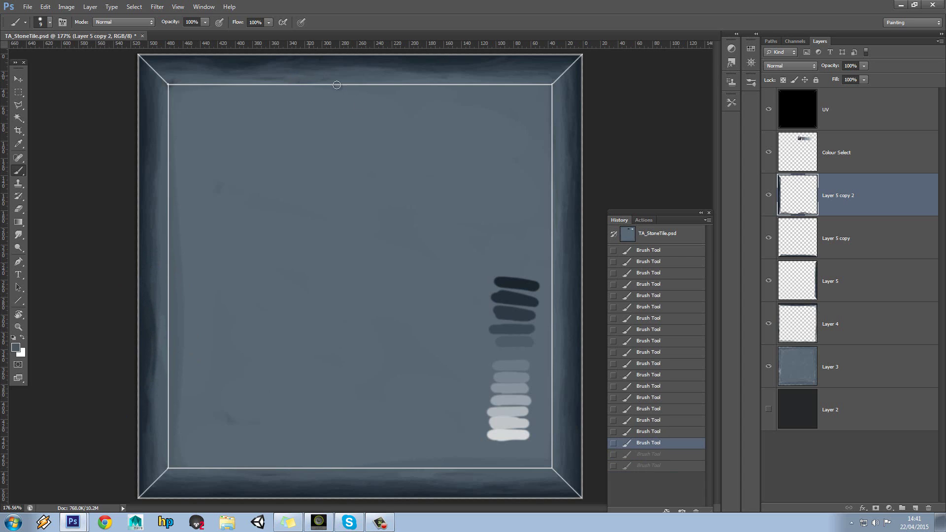
Step: Darken the middle of the bottom bevel with a sampled tone and blend it using the mid-blue swatches
left_click(434, 291, "alt")
left_click_drag(135, 302, 148, 303)
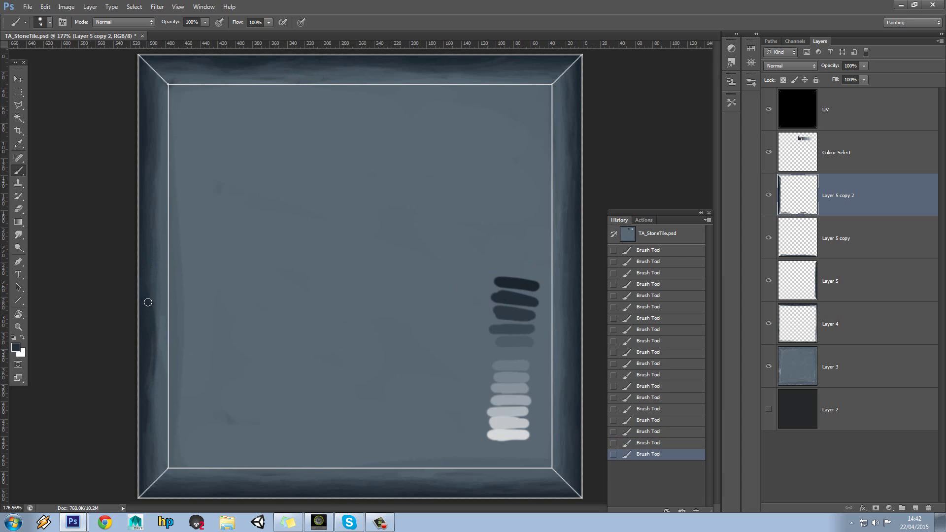
left_click(148, 302)
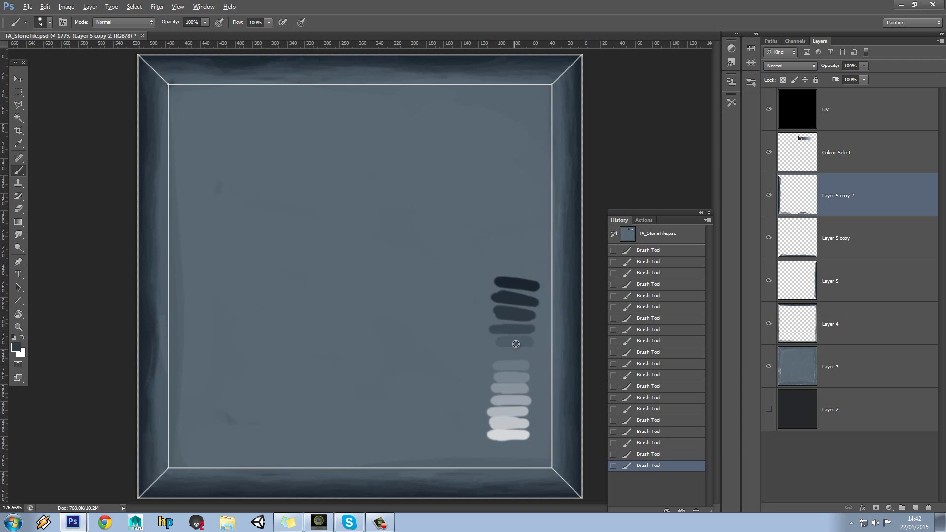
left_click(482, 335, "alt")
left_click(511, 366, "alt")
left_click(513, 344, "alt")
Step: Touch up the tile's left bevel shading with the darkest swatch and check the painting without the UV overlay
key("r")
mouse_move(59, 255)
left_mouse_down()
mouse_move(95, 221)
mouse_move(305, 154)
mouse_move(376, 169)
left_mouse_up()
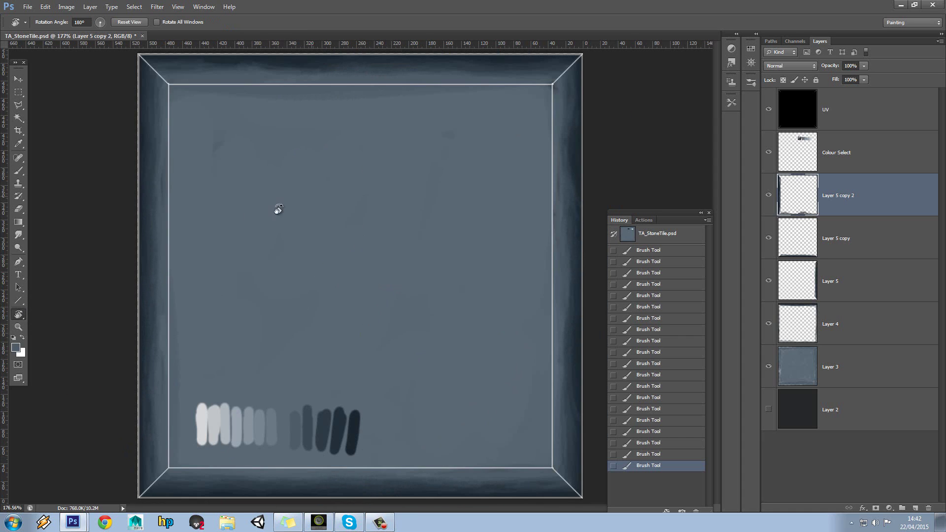
key("b")
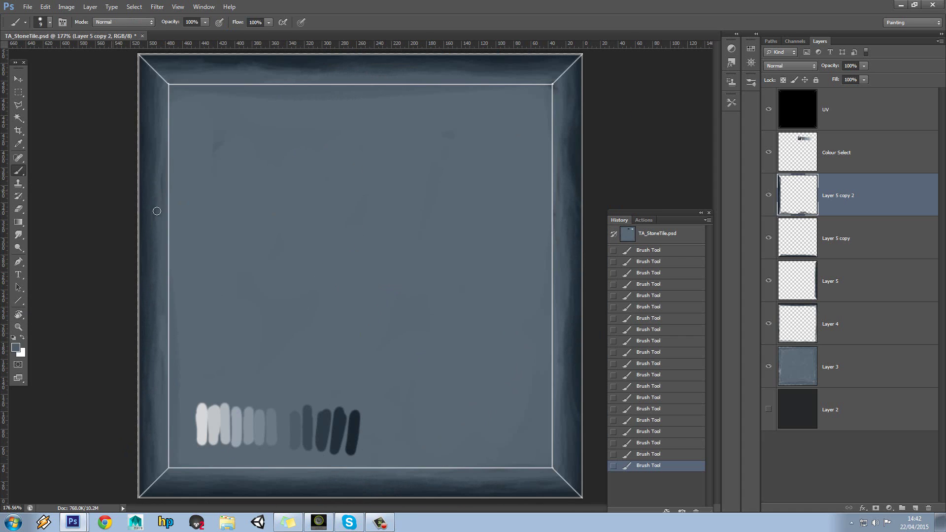
left_click(355, 433, "alt")
left_click(769, 109)
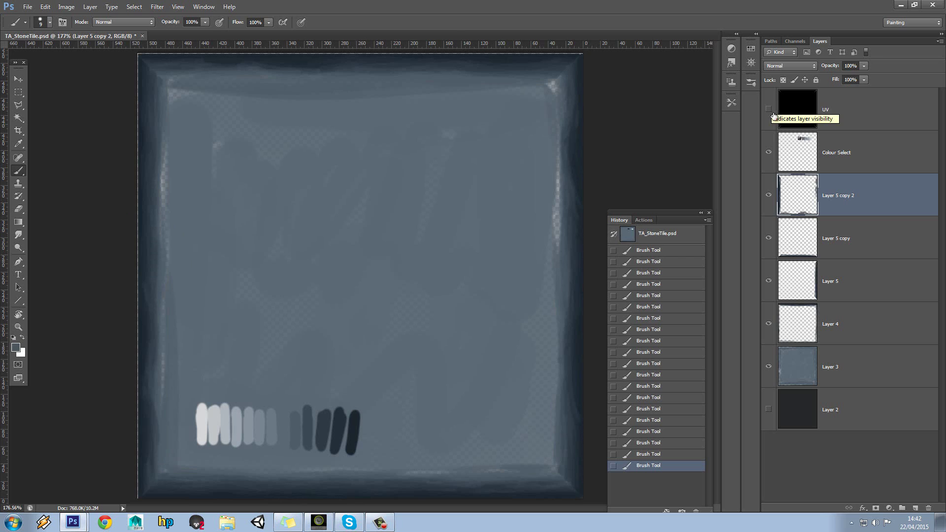
left_click(769, 108)
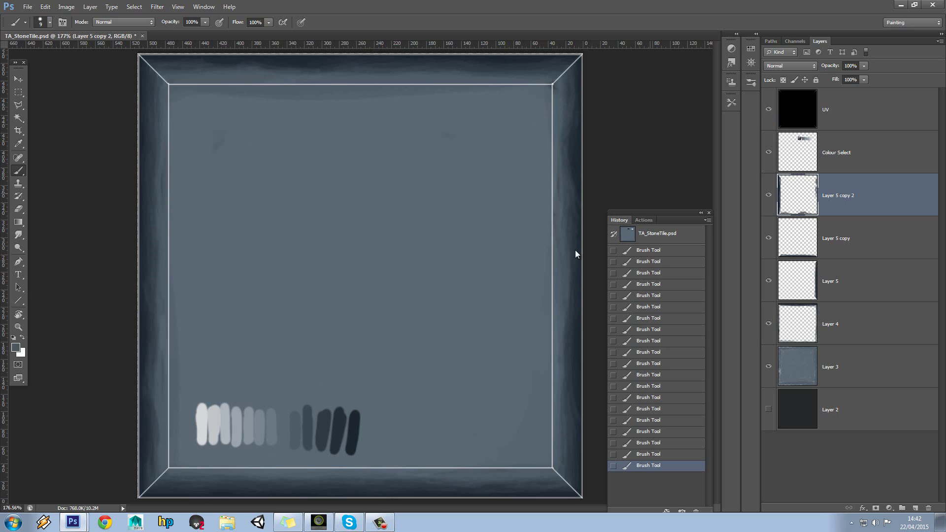
Step: Add a new layer above Layer 5 copy 2 and make Layer 2 visible, checking the tile without the UV overlay
left_click(914, 508)
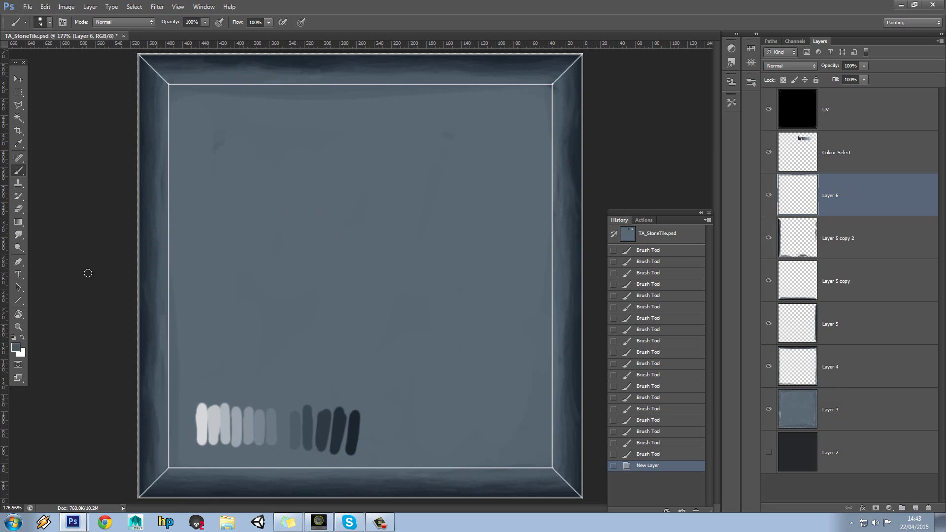
left_click(23, 308)
left_click_drag(153, 168, 551, 332)
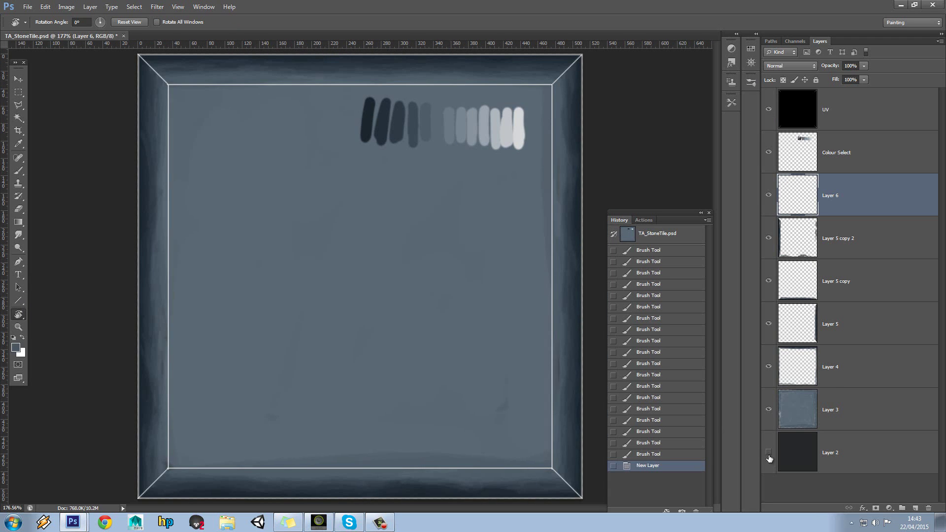
left_click(769, 109)
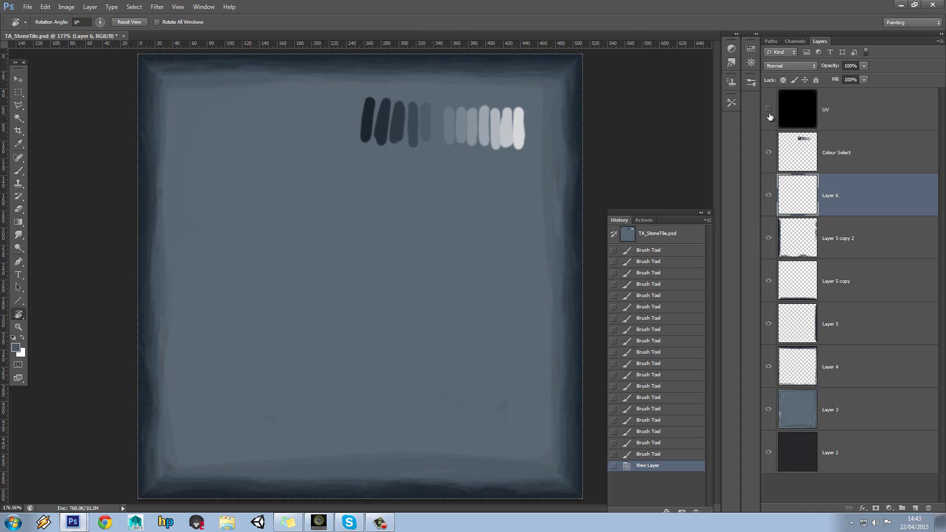
left_click(768, 110)
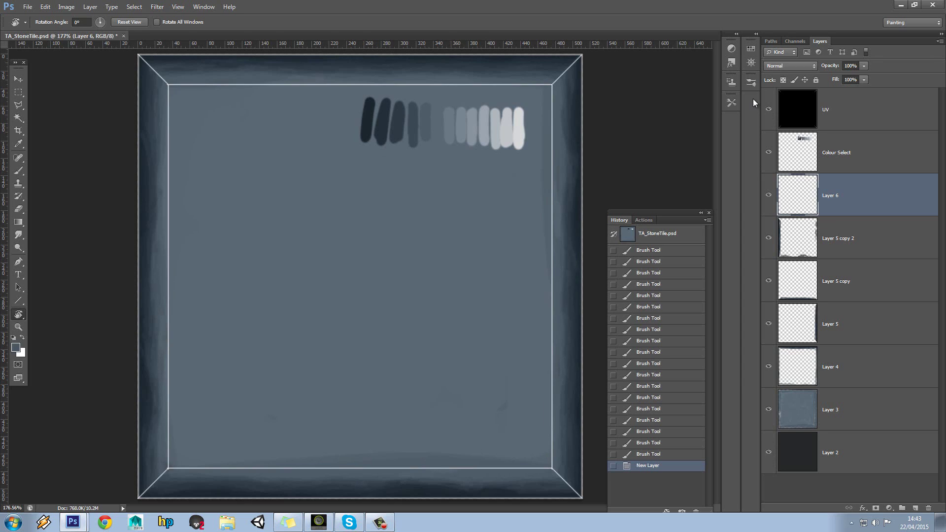
Step: Paint a highlight with the lightest swatch down the inner panel's left edge from its top corner on Layer 6
left_click(19, 170)
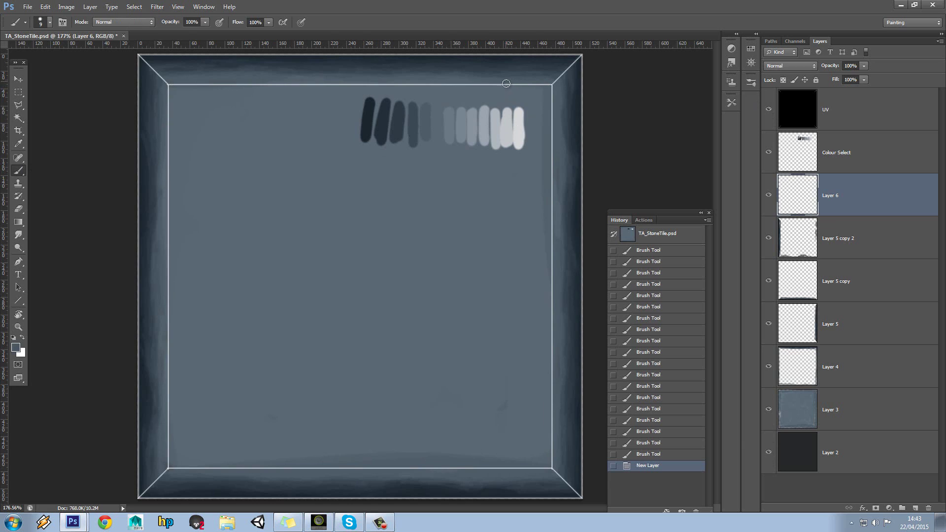
left_click(517, 136, "alt")
left_click_drag(170, 87, 172, 173)
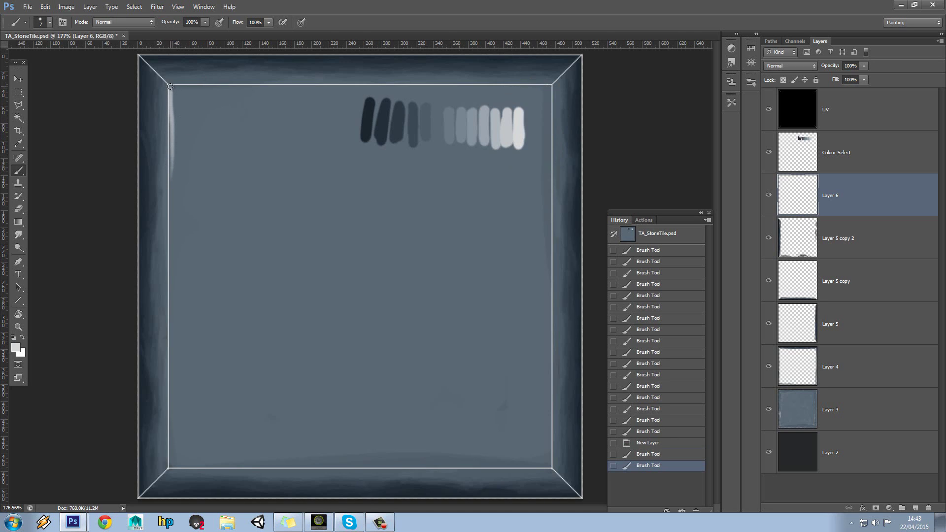
key("ctrl+z")
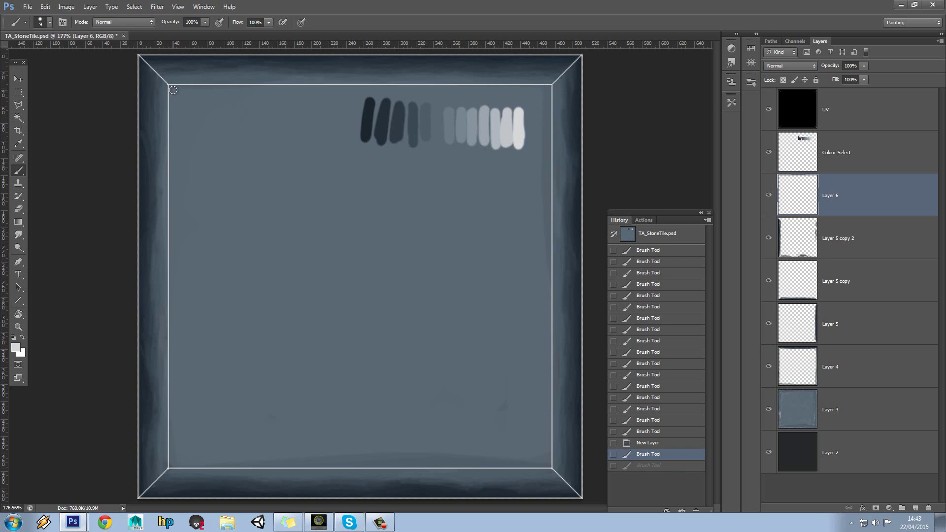
left_click_drag(172, 88, 172, 188)
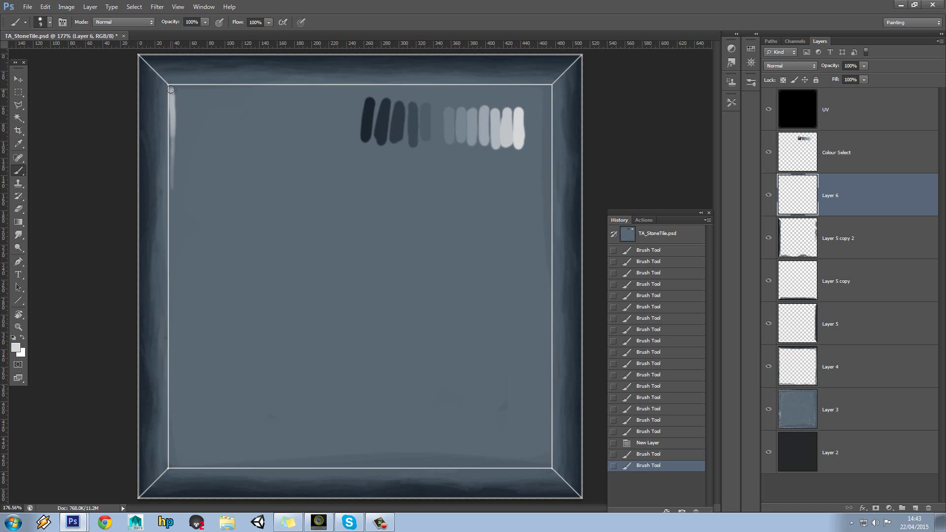
left_click_drag(172, 90, 194, 89)
key("ctrl+z")
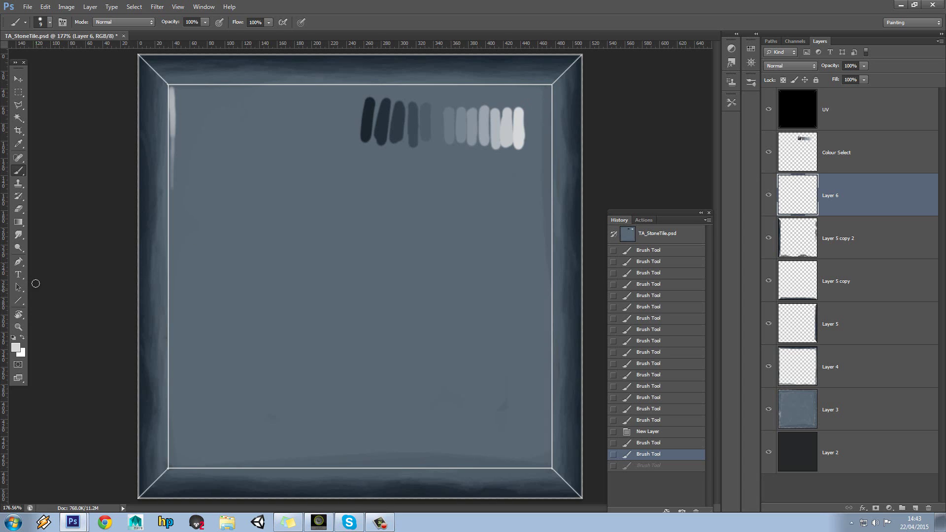
Step: Thicken the left edge highlight and extend it downward with overlapping strokes of the second-lightest grey swatch
left_click(507, 130, "alt")
left_click_drag(174, 93, 173, 143)
left_click_drag(174, 93, 174, 148)
left_click_drag(174, 111, 174, 163)
left_click_drag(173, 118, 174, 189)
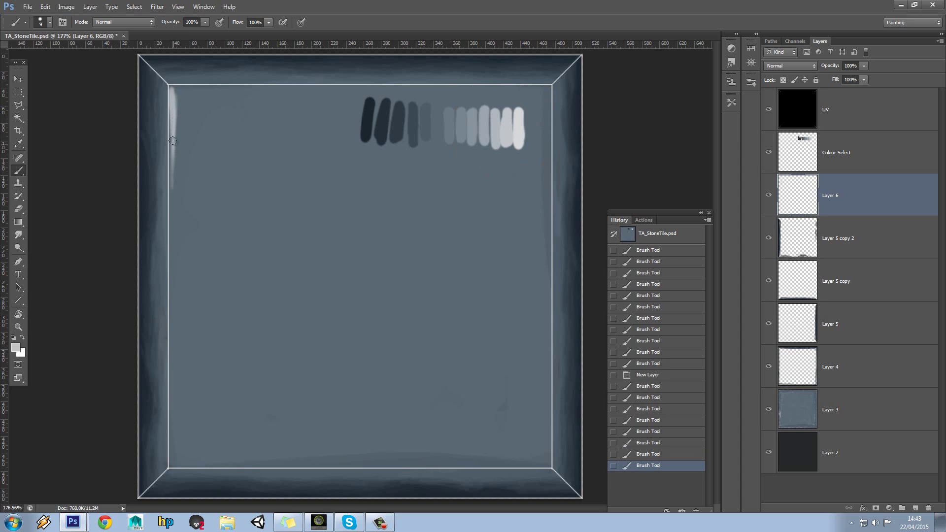
left_click_drag(174, 141, 173, 239)
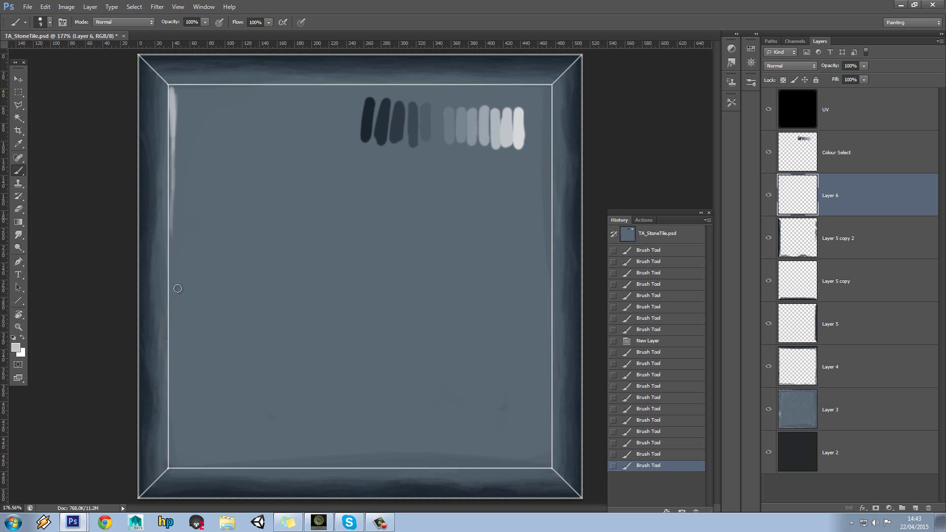
left_click_drag(173, 195, 174, 203)
Step: Soften the highlight's inner side and lower end with darker blue-grey swatches, and hide the UV layer
left_click(489, 125, "alt")
left_click_drag(176, 110, 173, 180)
left_click_drag(174, 143, 173, 213)
left_click_drag(174, 173, 174, 239)
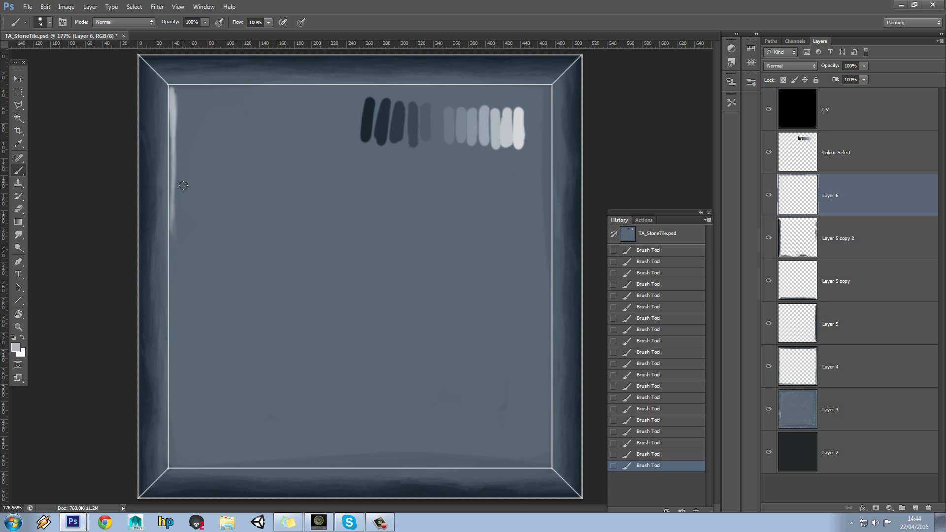
left_click(487, 127, "alt")
left_click_drag(176, 102, 177, 171)
left_click(177, 161, "alt")
left_click(768, 109)
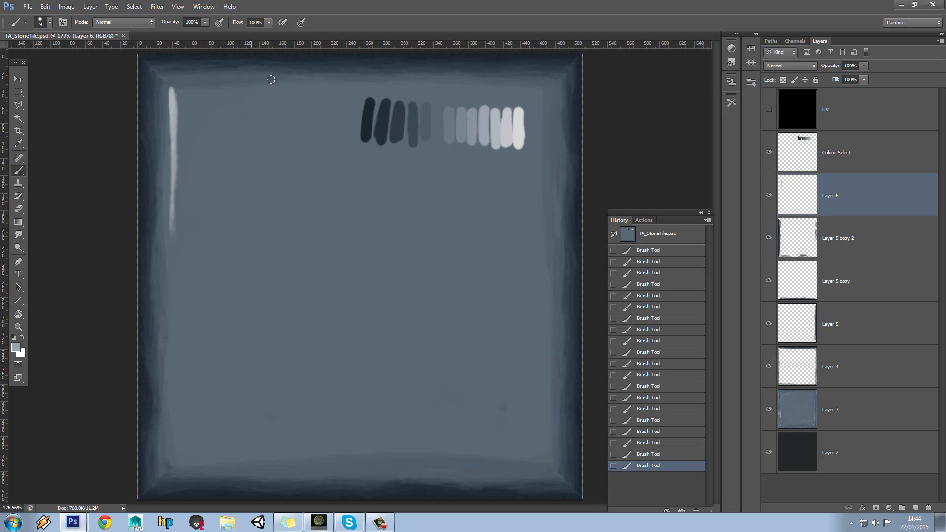
Step: Strengthen the highlight's outer side with light grey swatches and lengthen its tapered lower end
left_click(511, 130, "alt")
left_click_drag(170, 92, 174, 233)
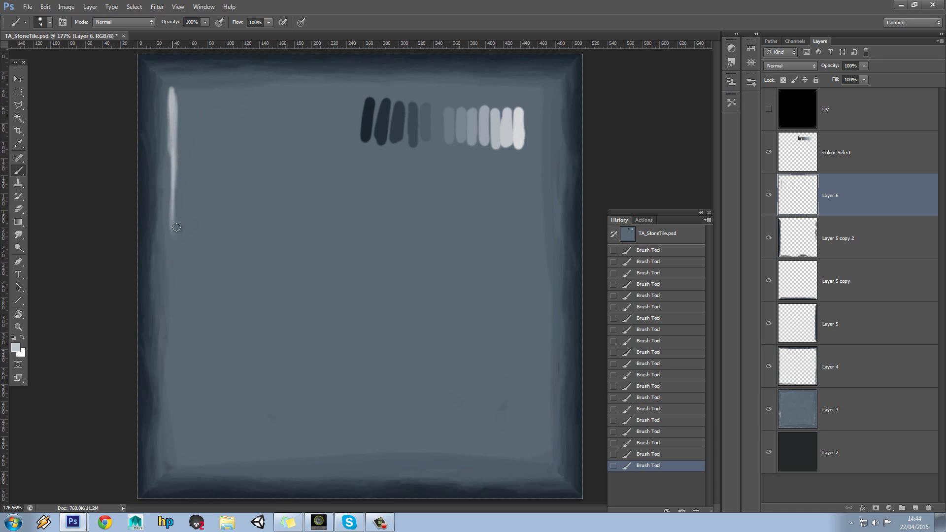
left_click(495, 127, "alt")
left_click_drag(169, 95, 169, 260)
left_click_drag(171, 216, 171, 261)
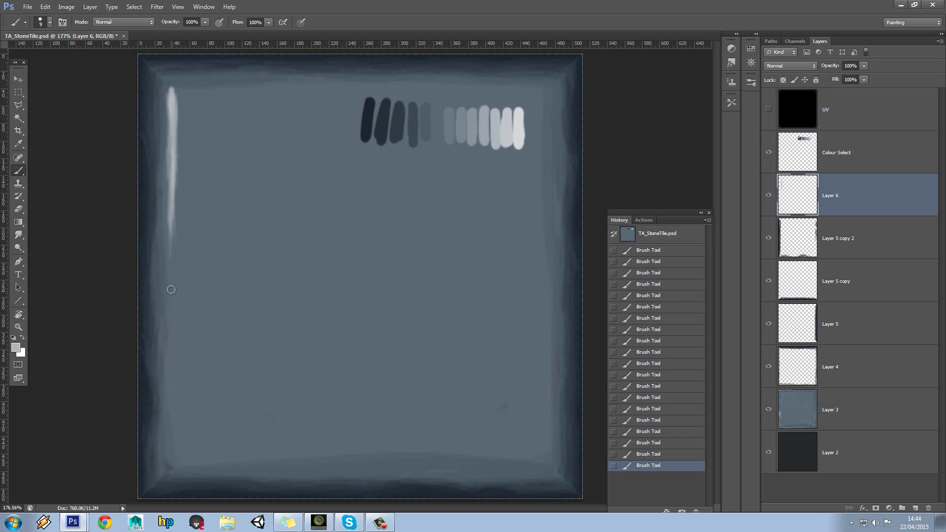
Step: Narrow and blend the highlight's inner side into the panel using mid blue-grey and sampled base colours
left_click(472, 123, "alt")
left_click(180, 102, "alt")
left_click_drag(178, 97, 174, 149)
left_click_drag(178, 98, 179, 142)
left_click(197, 111, "alt")
left_click_drag(178, 102, 175, 241)
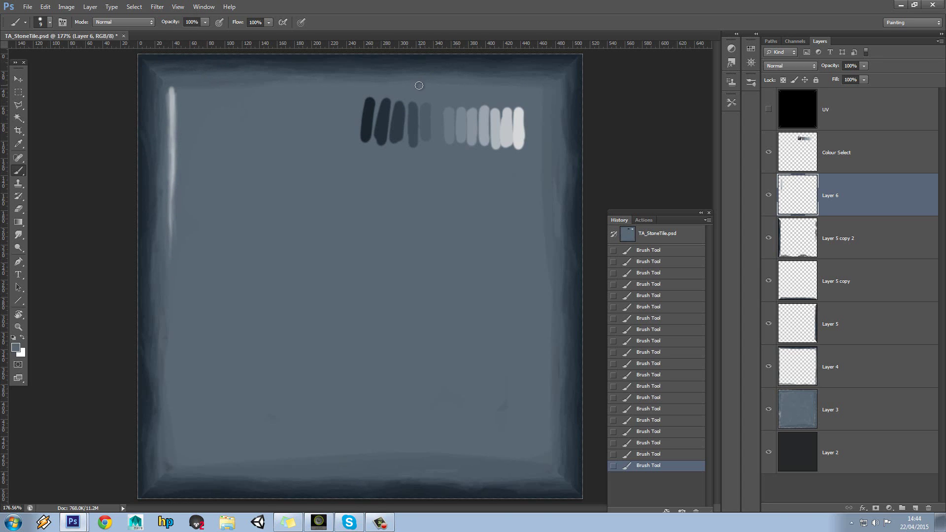
left_click(502, 124, "alt")
left_click(521, 125, "alt")
left_click(204, 186, "alt")
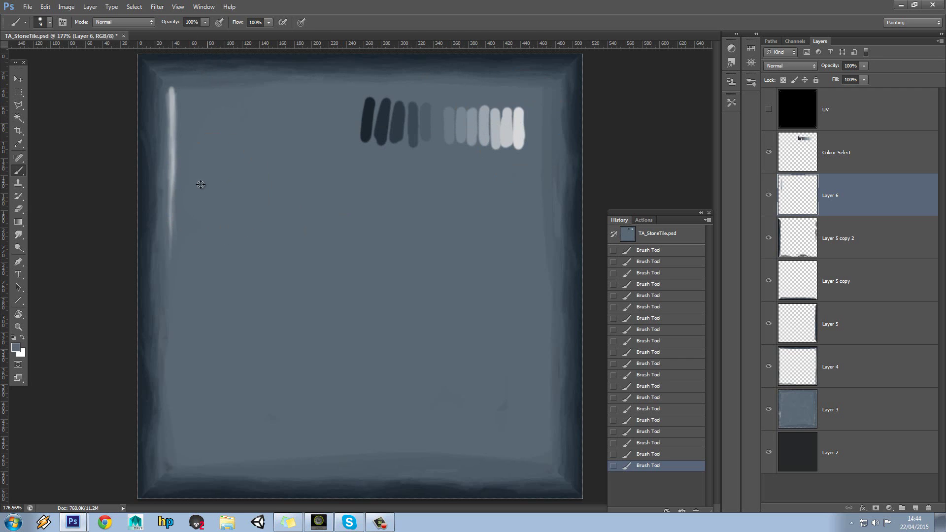
Step: Try trimming the highlight's inner side with the Eraser at 11 px and 70% hardness, then undo the last strokes
left_click(19, 208)
right_click(248, 152)
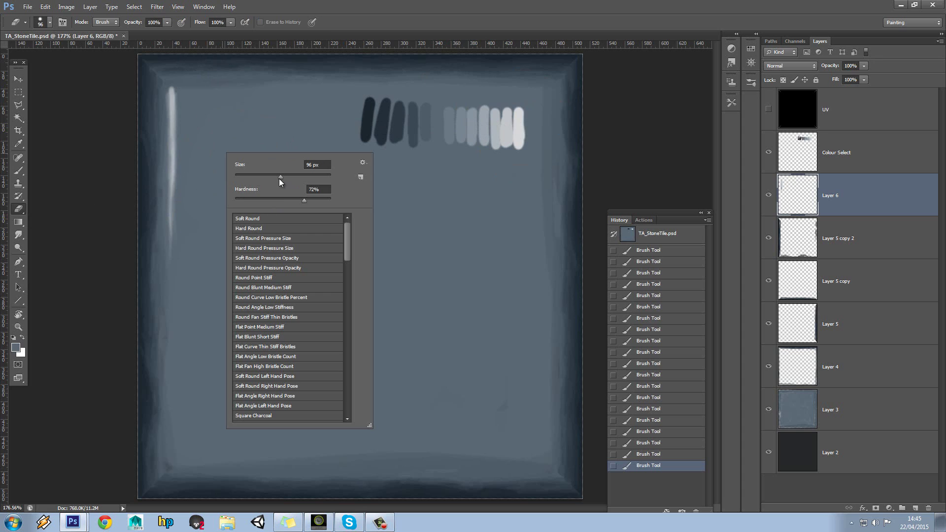
left_click_drag(279, 178, 240, 177)
mouse_move(303, 201)
left_mouse_down()
mouse_move(288, 203)
mouse_move(301, 201)
left_mouse_up()
left_click(186, 182)
left_click(179, 208)
left_click(176, 209)
left_click_drag(176, 209, 180, 189)
left_click_drag(179, 197, 179, 201)
key("ctrl+alt+z")
key("ctrl+alt+z")
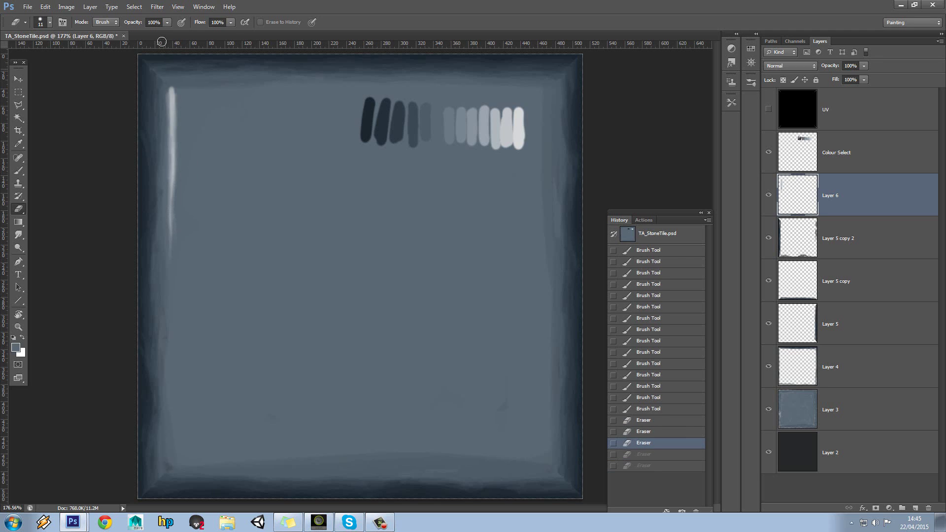
Step: Set the Eraser to 65% opacity with lower hardness and erase irregular notches along both sides of the left edge highlight
left_click(167, 22)
left_click_drag(150, 36, 147, 36)
right_click(266, 141)
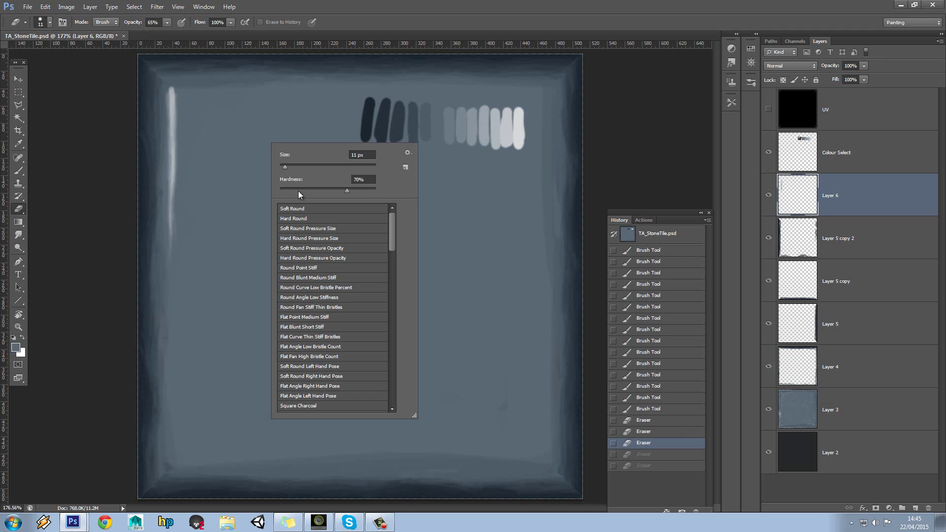
left_click_drag(300, 190, 308, 190)
left_click(183, 209)
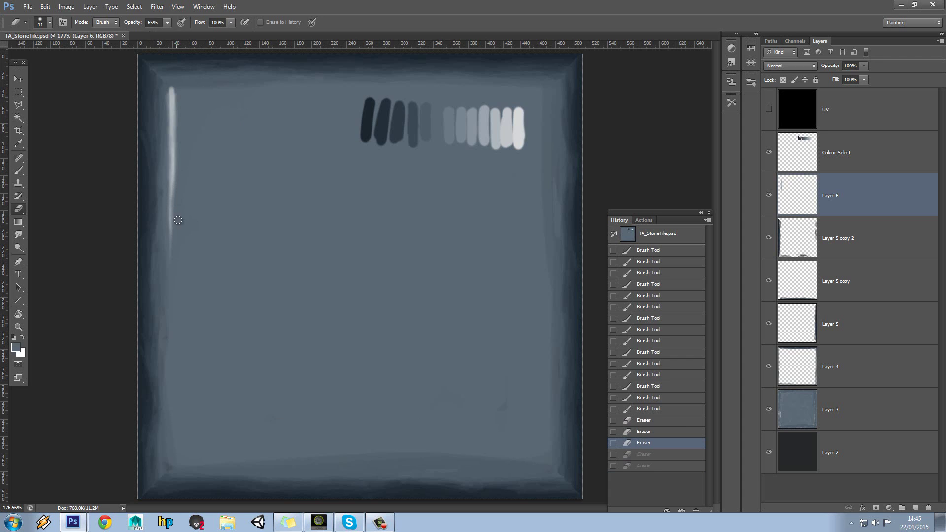
mouse_move(176, 226)
left_mouse_down()
mouse_move(165, 208)
mouse_move(170, 159)
mouse_move(178, 159)
mouse_move(170, 141)
mouse_move(169, 165)
mouse_move(167, 106)
left_mouse_up()
left_click(179, 159)
mouse_move(178, 108)
left_mouse_down()
mouse_move(178, 122)
mouse_move(176, 97)
mouse_move(178, 111)
left_mouse_up()
left_click_drag(175, 145, 172, 150)
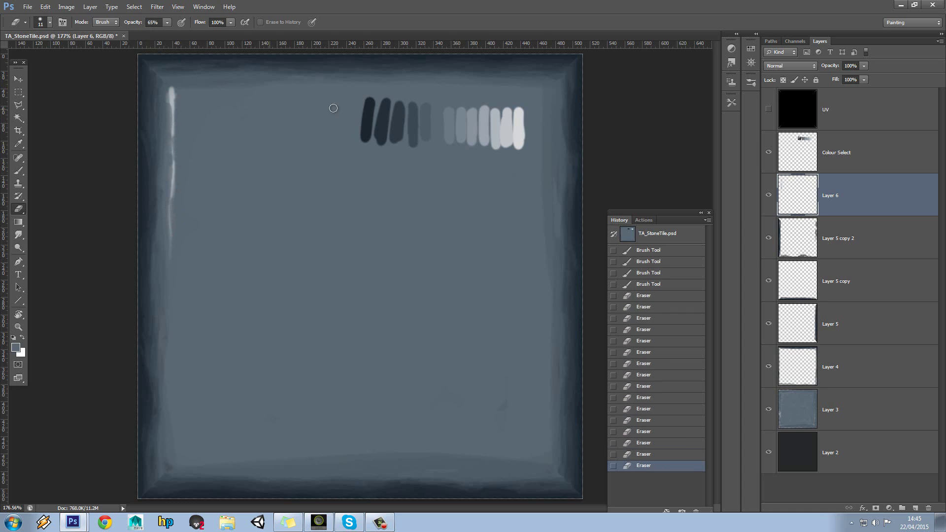
Step: Repaint a thin bright core down the eroded left edge highlight with the lightest grey swatch
left_click(522, 134, "alt")
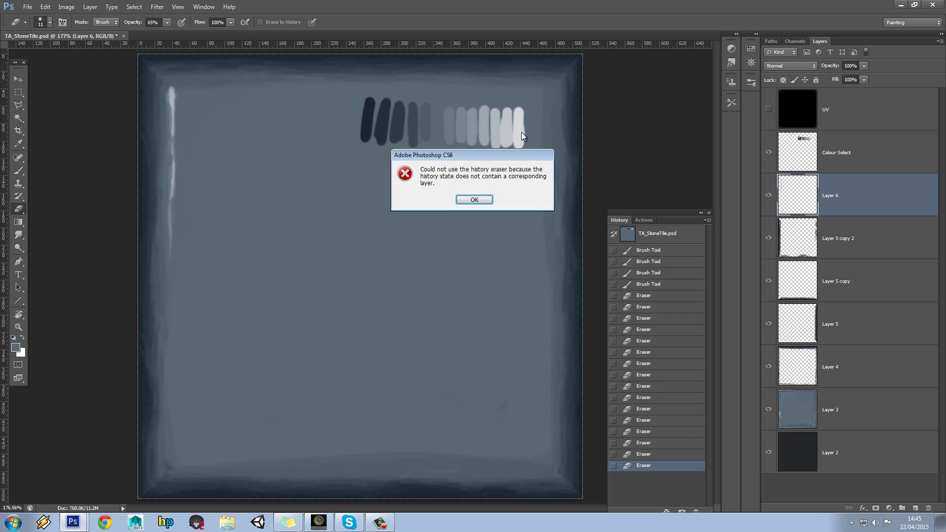
left_click(490, 198)
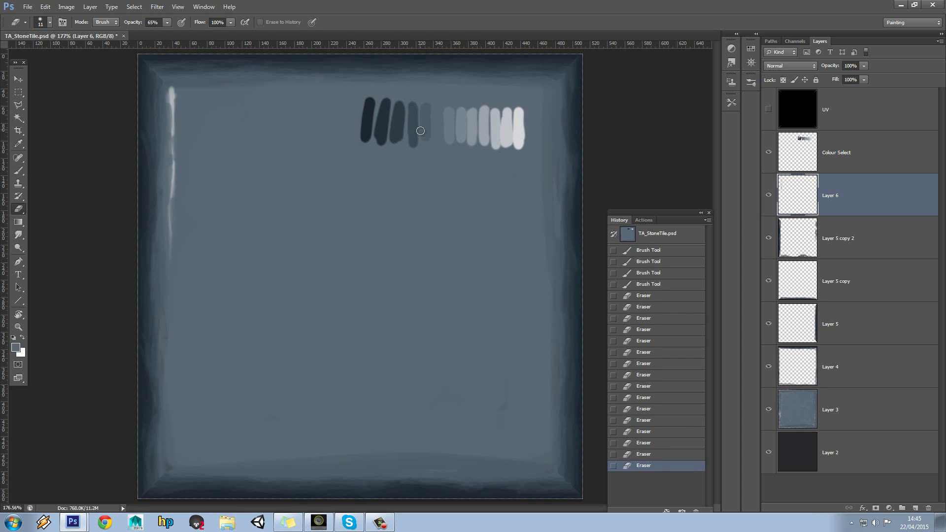
key("b")
left_click(521, 132, "alt")
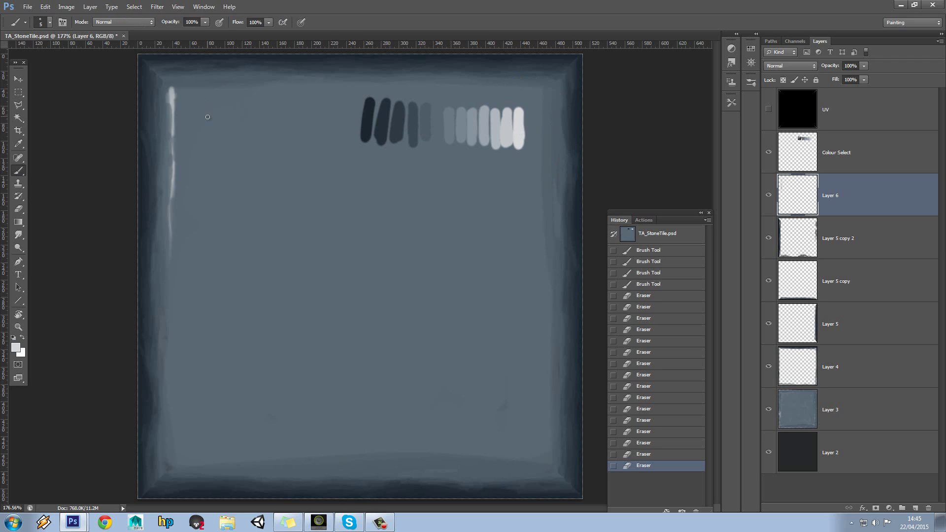
left_click(171, 98)
left_click_drag(172, 108, 172, 116)
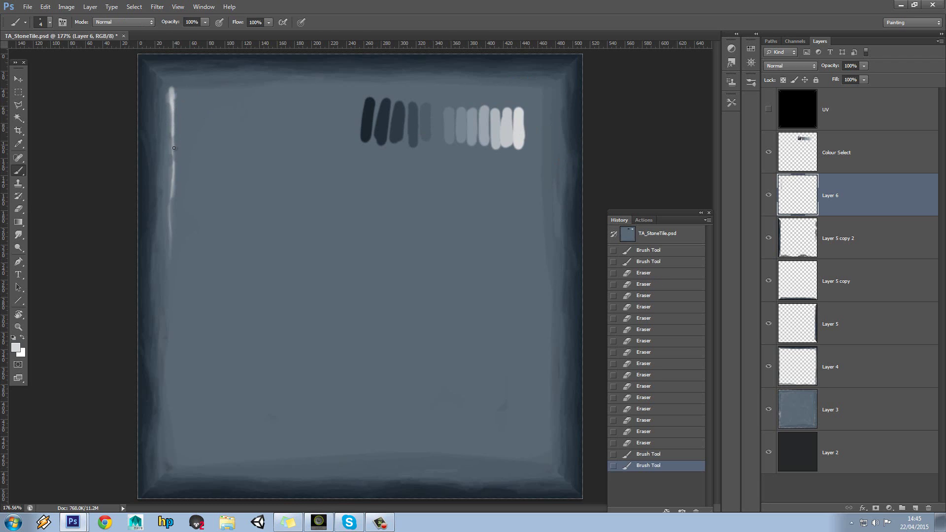
left_click_drag(175, 167, 171, 244)
left_click(170, 253)
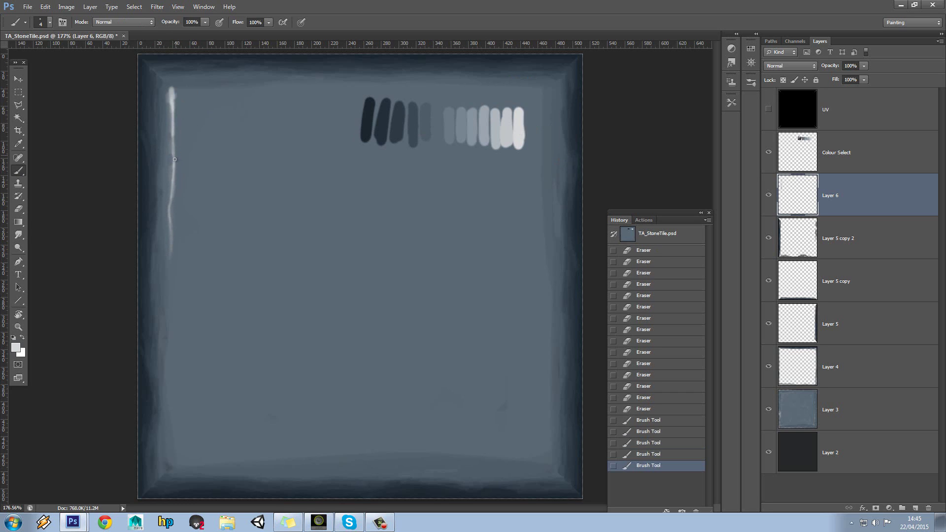
Step: Narrow the highlight's upper end on both sides with short strokes in colours sampled from the adjacent panel and bevel
left_click(185, 102, "alt")
left_click_drag(169, 95, 169, 101)
left_click_drag(168, 96, 168, 101)
left_click(163, 98, "alt")
left_click_drag(169, 96, 169, 107)
left_click_drag(169, 102, 175, 109)
left_click(180, 100, "alt")
left_click_drag(175, 92, 175, 105)
left_click_drag(176, 92, 175, 103)
left_click_drag(175, 91, 175, 103)
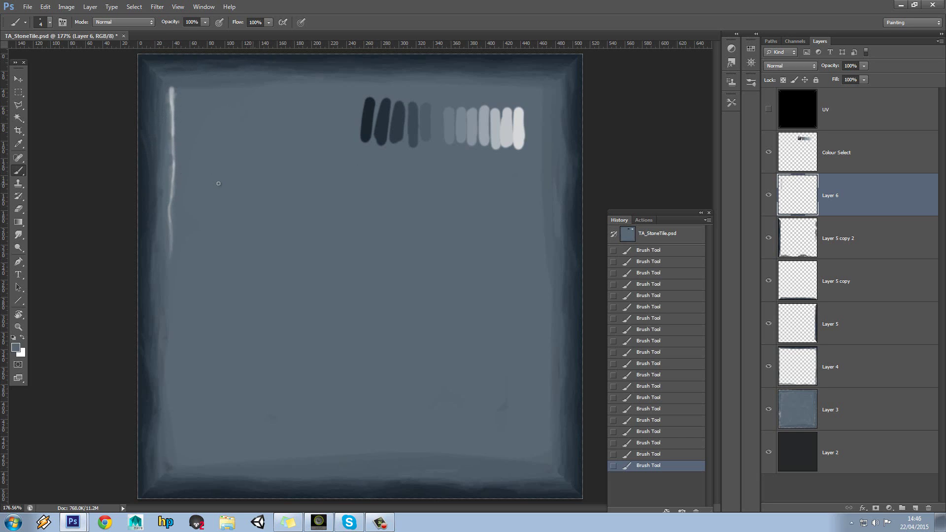
Step: Extend the highlight diagonally into the tile's upper-left corner and briefly along the top edge using the lightest grey swatches
left_click(519, 134, "alt")
left_click(509, 133, "alt")
left_click(517, 140, "alt")
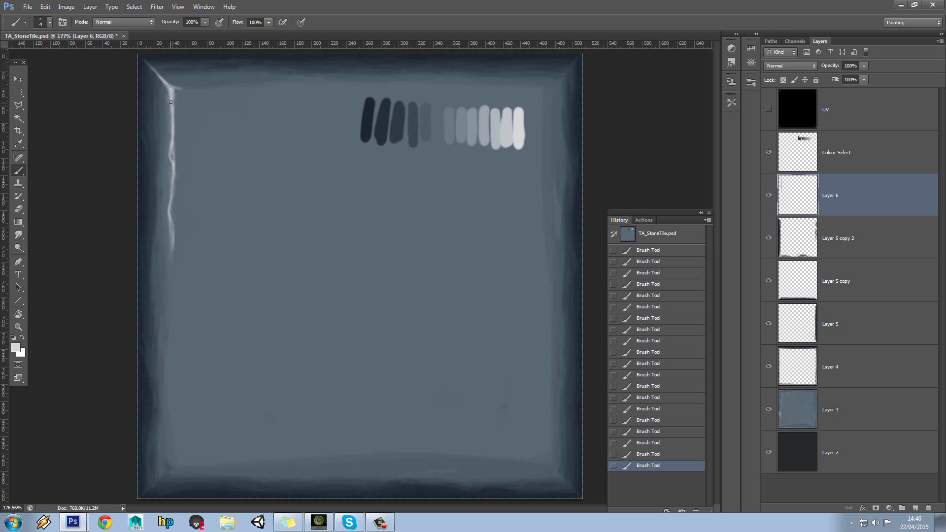
left_click_drag(175, 119, 175, 122)
Step: Erase small chips from both sides of the highlight's upper part to make it thinner and more irregular
left_click(18, 209)
left_click_drag(168, 116, 170, 122)
left_click_drag(168, 115, 169, 121)
left_click_drag(167, 113, 172, 120)
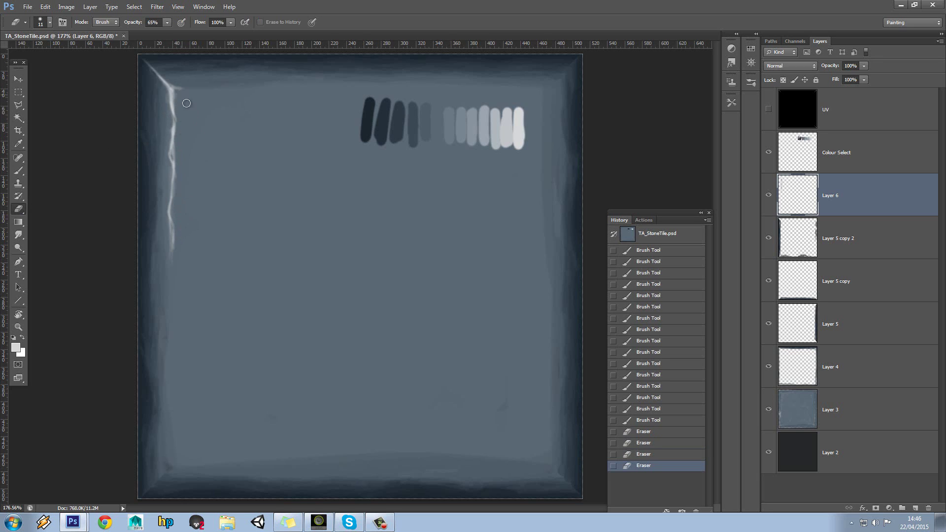
mouse_move(167, 96)
left_mouse_down()
mouse_move(170, 108)
mouse_move(177, 102)
left_mouse_up()
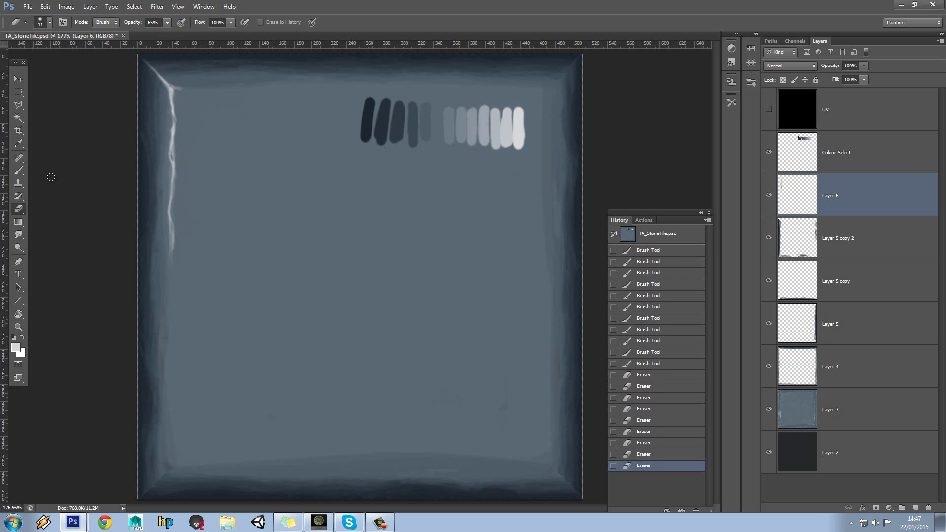
Step: Strengthen the corner diagonal, the short top-edge start and the left edge line with strokes in a grey sampled from the highlight
left_click(19, 170)
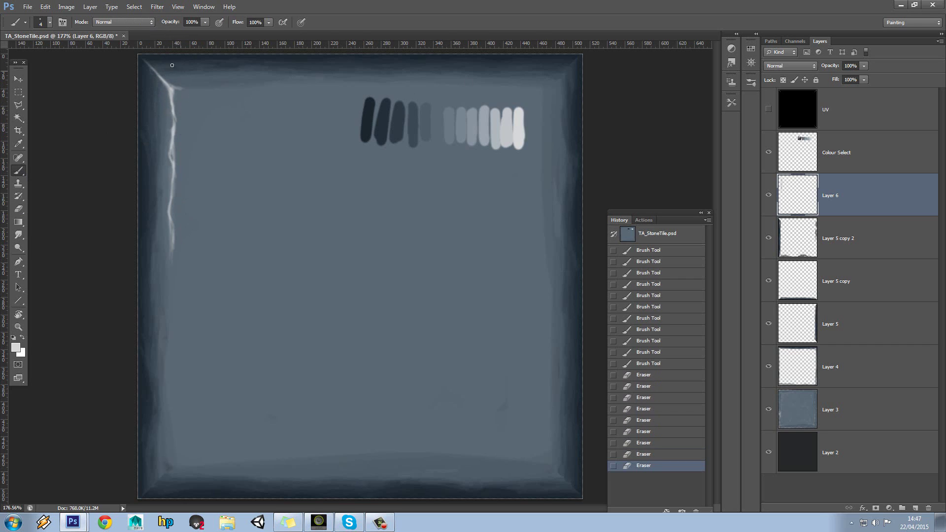
left_click(171, 86, "alt")
left_click_drag(171, 87, 142, 58)
left_click_drag(153, 70, 144, 60)
left_click_drag(171, 89, 187, 88)
mouse_move(185, 87)
left_mouse_down()
mouse_move(193, 88)
mouse_move(171, 88)
left_mouse_up()
left_click_drag(174, 89, 172, 95)
left_click_drag(171, 90, 172, 99)
left_click_drag(172, 93, 174, 110)
left_click_drag(173, 106, 176, 163)
left_click_drag(176, 161, 178, 171)
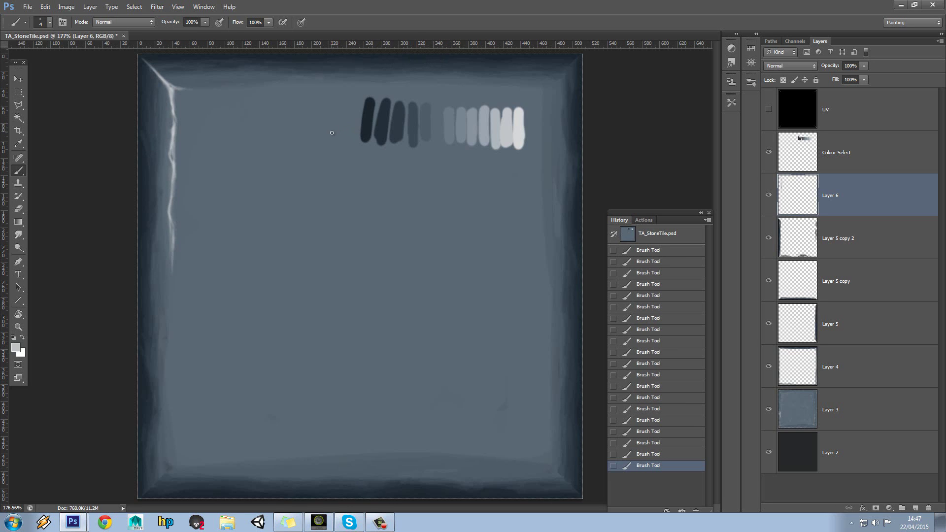
Step: Soften and lengthen the highlight's lower end with a mid blue-grey swatch, and erase excess paint along its inner side
left_click(465, 124, "alt")
left_click(23, 207)
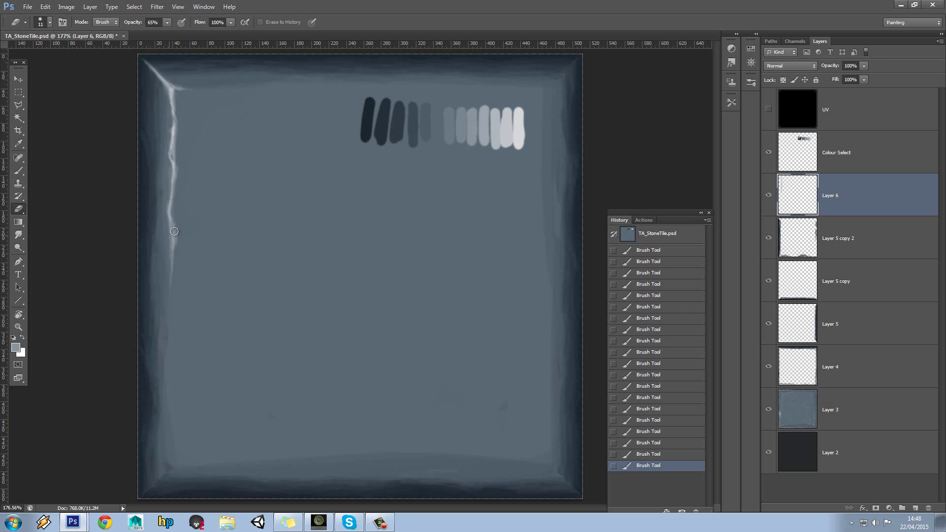
mouse_move(175, 231)
left_mouse_down()
mouse_move(177, 250)
mouse_move(175, 198)
left_mouse_up()
left_click(183, 166)
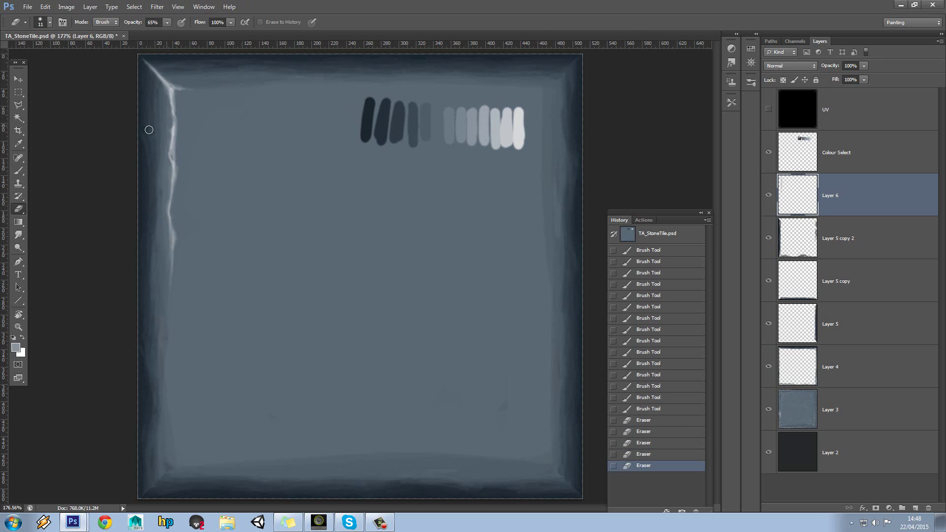
left_click(19, 170)
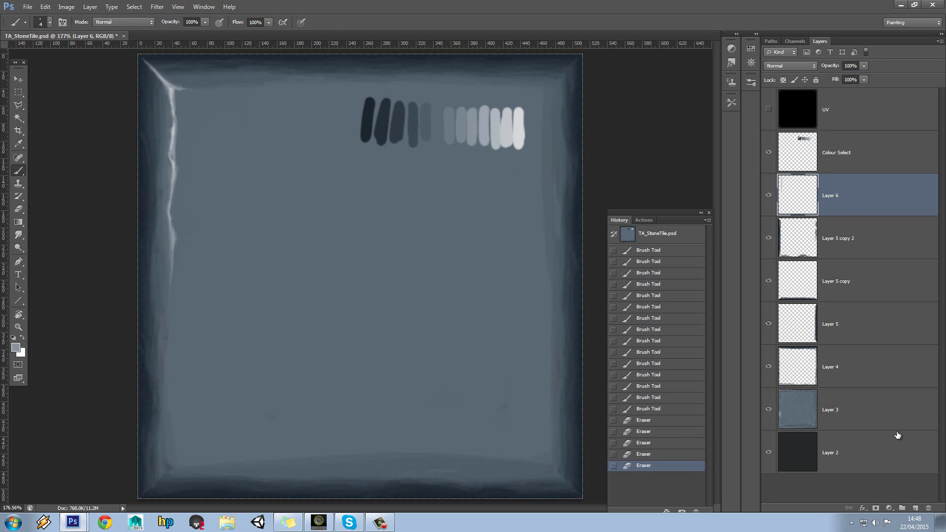
Step: Add a new layer above Layer 6 and rename Layer 6 to TopHighlight
left_click(915, 507)
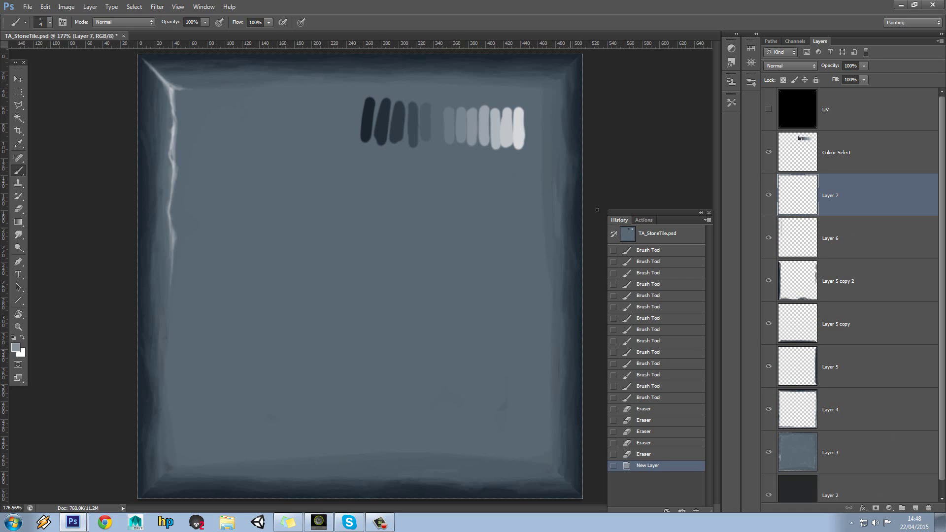
left_click(837, 238)
double_click(834, 237)
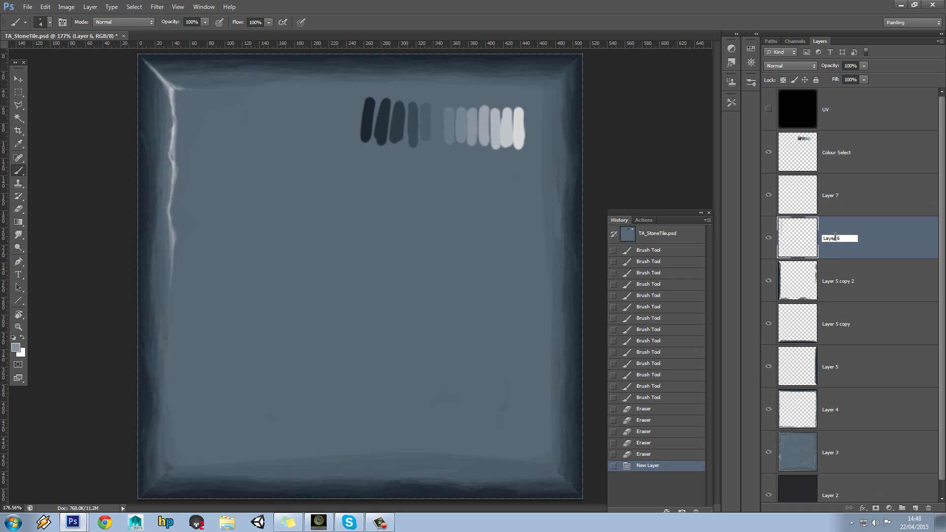
left_click_drag(847, 238, 821, 238)
type("Top")
type("Highlight")
key("Return")
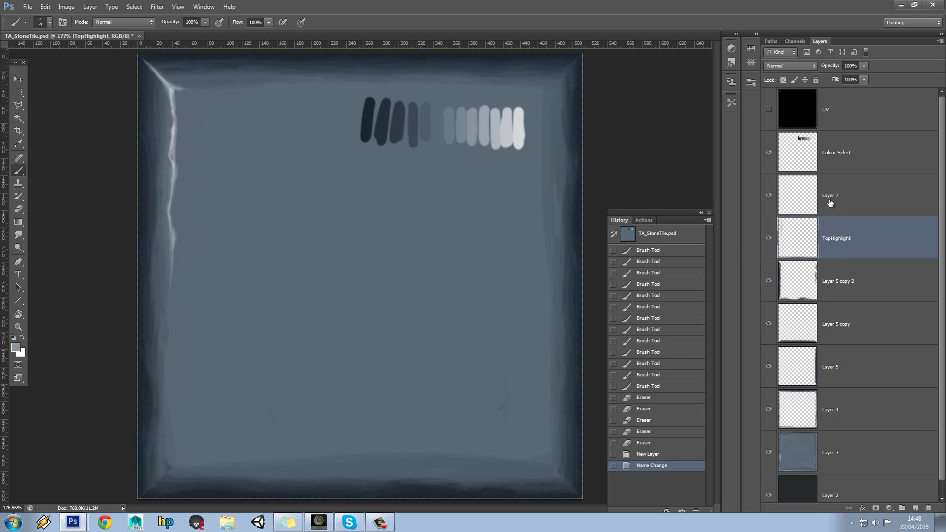
Step: Rename the new Layer 7 to TopShade
double_click(830, 197)
type("Top")
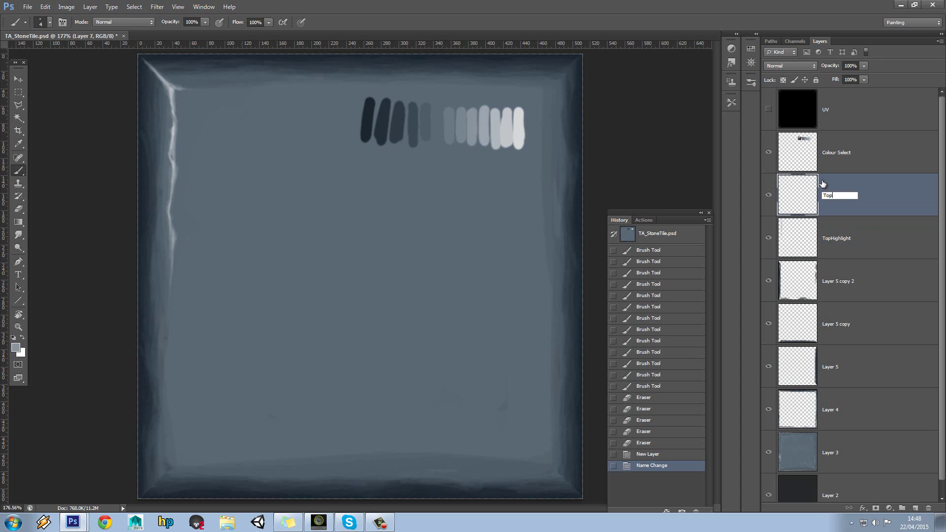
type("Shade")
key("Return")
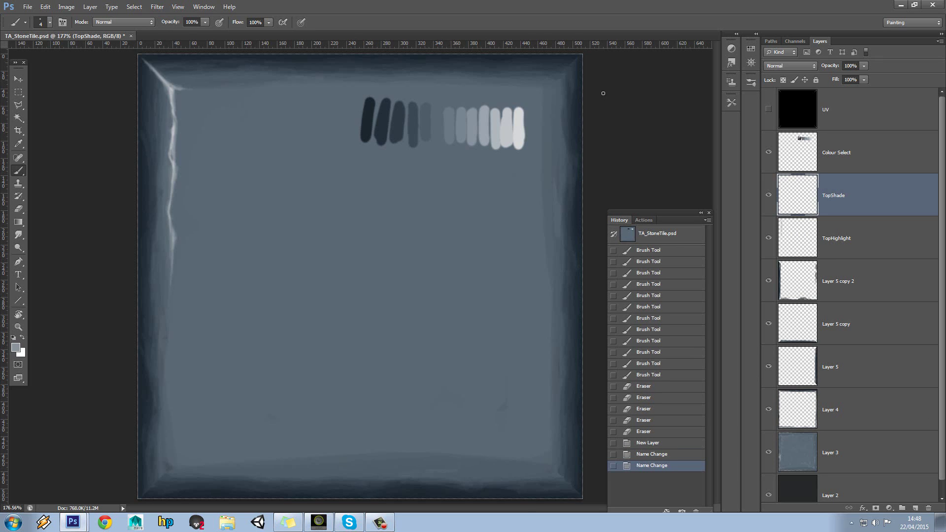
Step: Paint a thin dark shade line along the highlight's outer side, from the upper-left corner down the left edge, with the third-darkest swatch
left_click(395, 127, "alt")
left_click_drag(145, 60, 160, 79)
left_click_drag(152, 70, 168, 87)
left_click_drag(161, 81, 169, 97)
left_click_drag(169, 91, 172, 108)
left_click_drag(170, 105, 175, 116)
left_click_drag(174, 112, 171, 150)
mouse_move(171, 148)
left_mouse_down()
mouse_move(167, 196)
mouse_move(178, 198)
mouse_move(170, 231)
left_mouse_up()
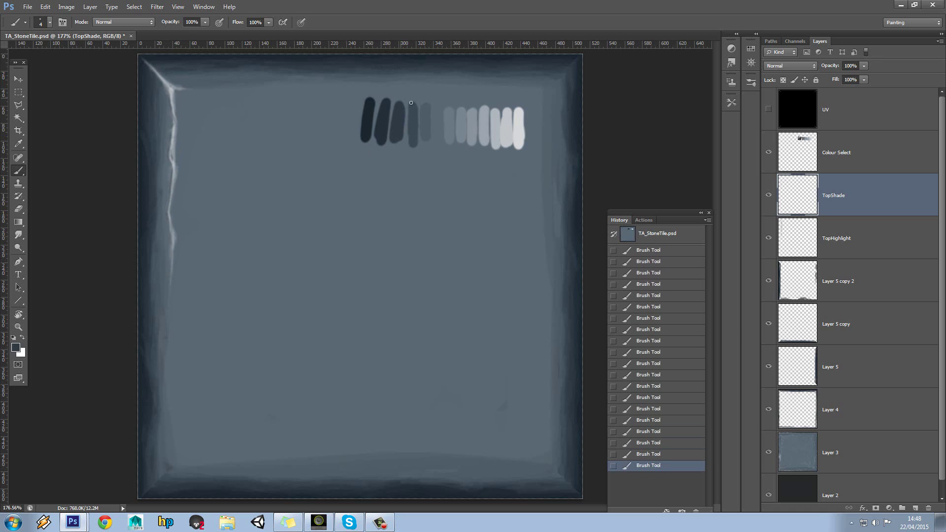
Step: Blend the shading beside the left edge highlight using the fourth-darkest swatch and a softer 6 px brush
left_click(414, 126, "alt")
right_click(202, 113)
left_click(250, 157)
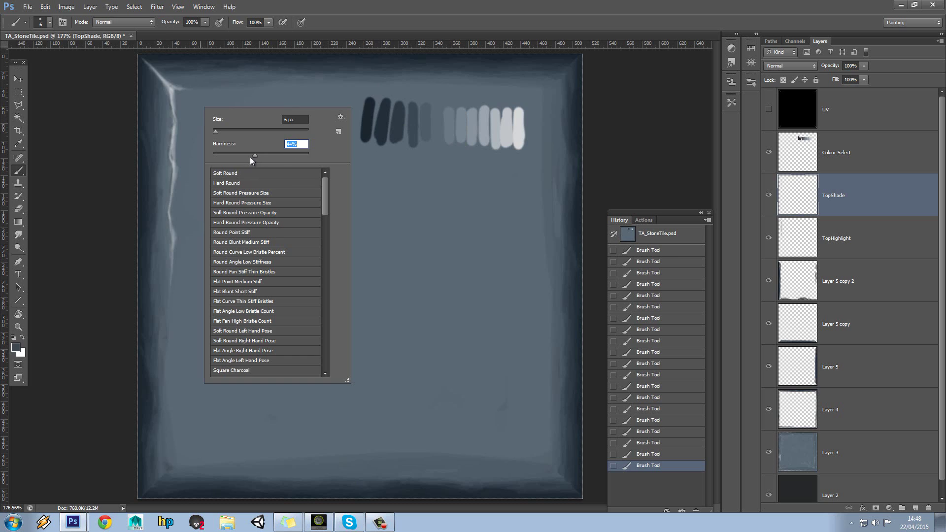
left_click(170, 143)
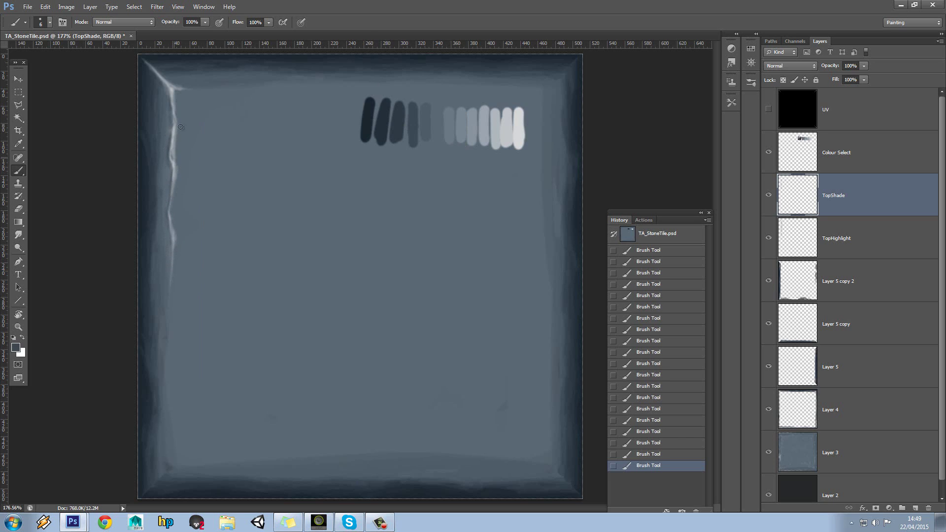
Step: Apply a slight Gaussian Blur to the TopShade layer
left_click(158, 7)
mouse_move(221, 104)
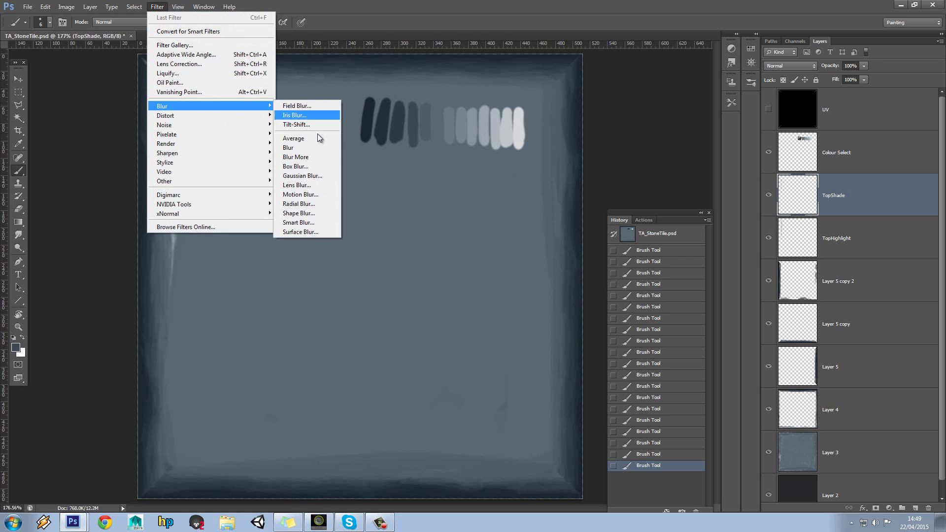
left_click(303, 176)
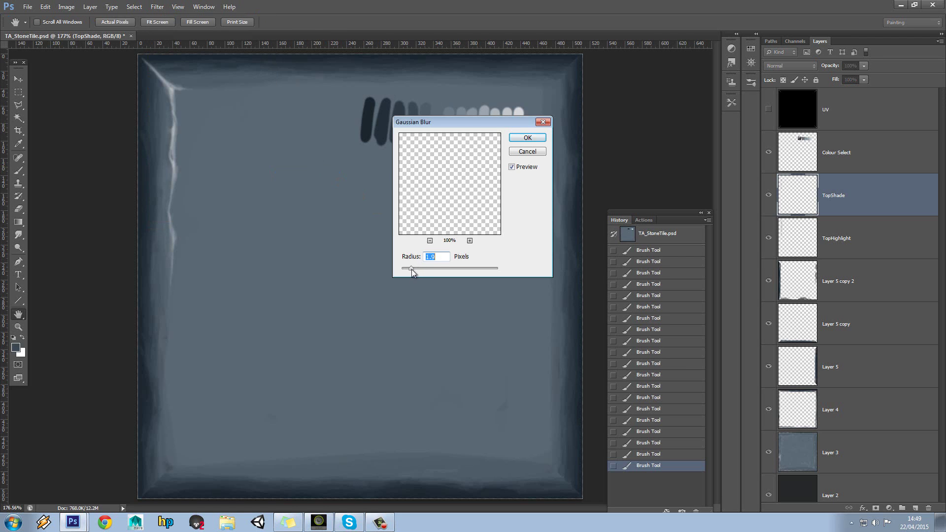
left_click_drag(407, 267, 409, 269)
left_click(527, 138)
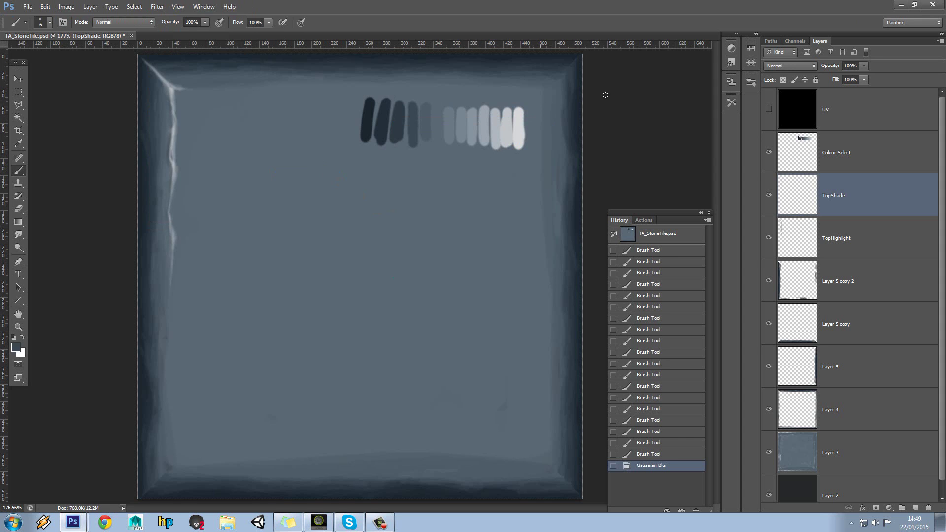
Step: Set the TopShade layer's blending mode to Multiply and its opacity to 70%
left_click(775, 64)
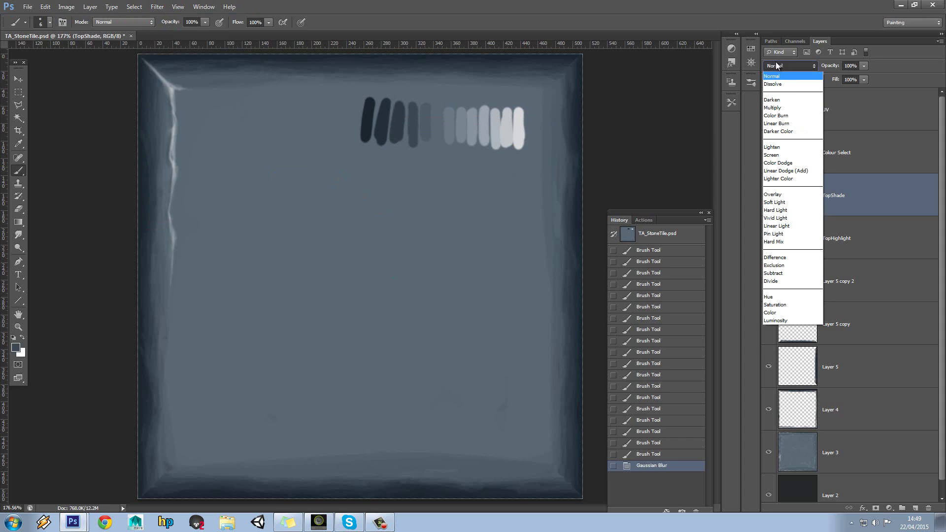
left_click(799, 107)
left_click(864, 65)
left_click_drag(864, 77, 848, 78)
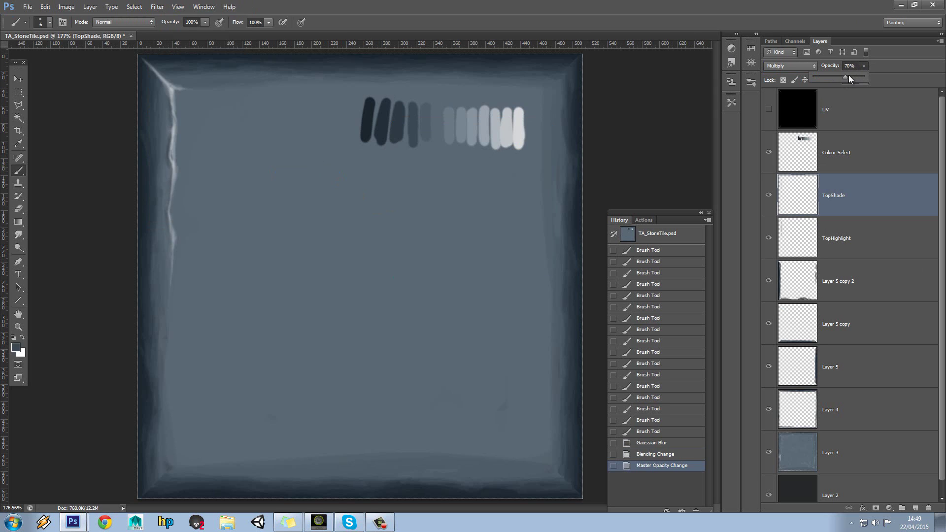
Step: Set the TopHighlight layer's blending mode to Lighten
left_click(832, 239)
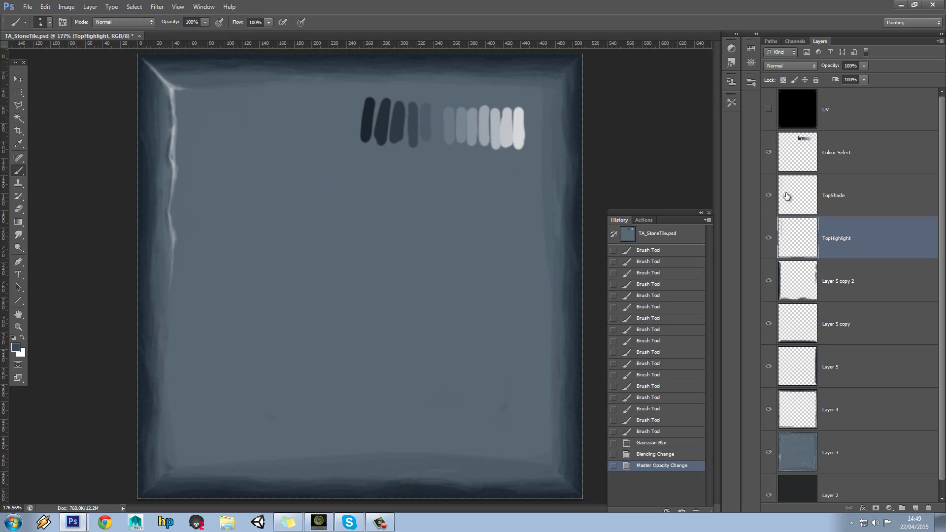
left_click(791, 65)
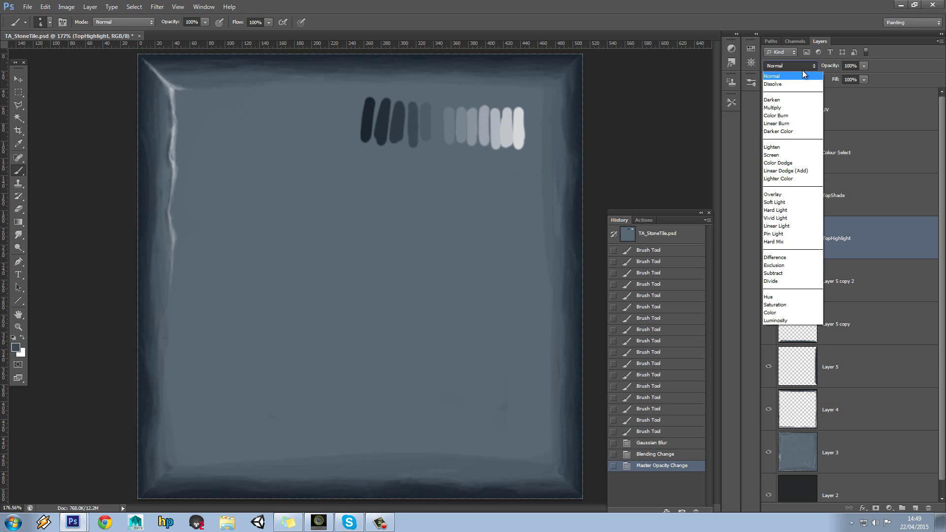
left_click(793, 147)
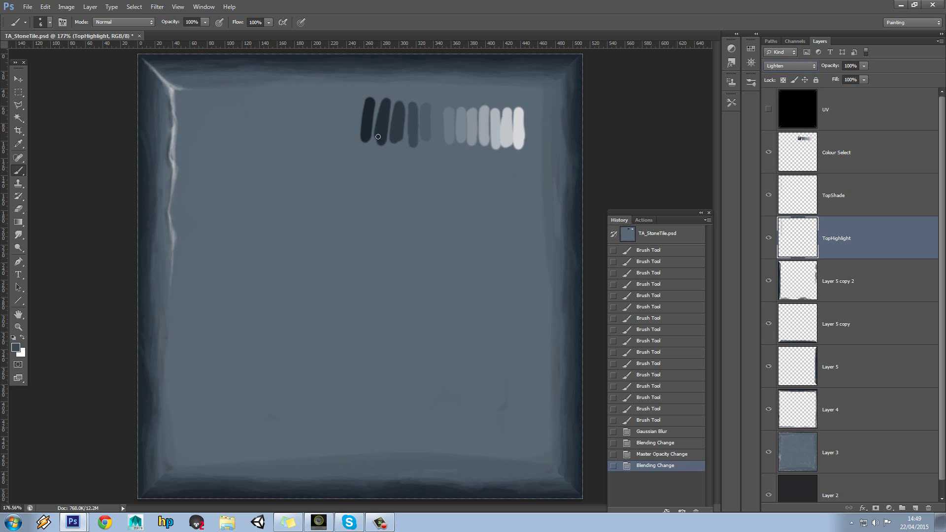
Step: Paint soft mid-tone strokes beside the left edge highlight on TopHighlight using the fifth-lightest swatch
left_click(474, 127, "alt")
mouse_move(183, 167)
left_mouse_down()
mouse_move(176, 186)
mouse_move(177, 105)
mouse_move(176, 138)
left_mouse_up()
mouse_move(177, 223)
left_mouse_down()
mouse_move(174, 254)
mouse_move(176, 240)
left_mouse_up()
left_click_drag(176, 229, 175, 243)
left_click_drag(177, 231, 175, 246)
mouse_move(177, 236)
left_mouse_down()
mouse_move(176, 258)
mouse_move(178, 242)
left_mouse_up()
left_click_drag(176, 230, 171, 214)
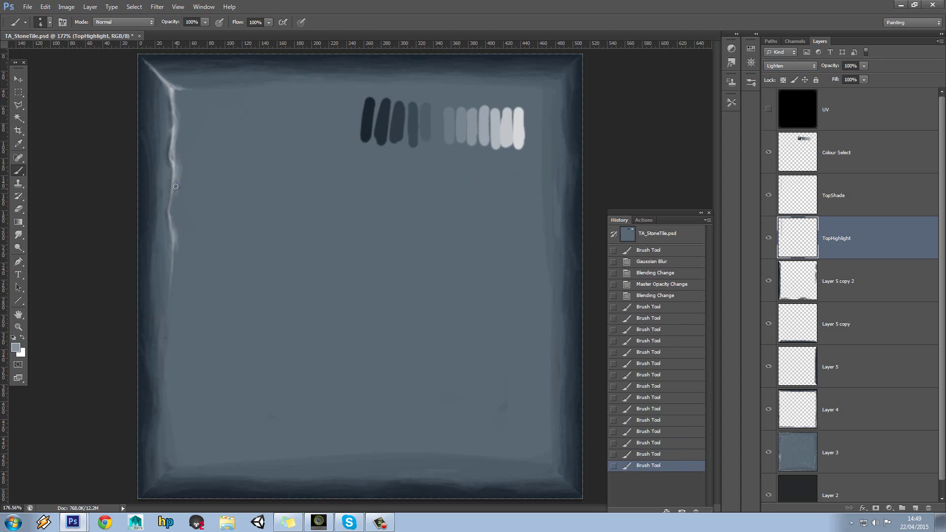
mouse_move(177, 159)
left_mouse_down()
mouse_move(183, 190)
mouse_move(183, 178)
mouse_move(174, 202)
mouse_move(177, 161)
left_mouse_up()
Step: Blend the upper part of the left edge highlight and its corner with tones sampled from the surrounding paint
left_click(179, 160, "alt")
left_click_drag(179, 119, 175, 138)
left_click_drag(177, 94, 173, 102)
left_click(177, 109, "alt")
left_click(174, 104, "alt")
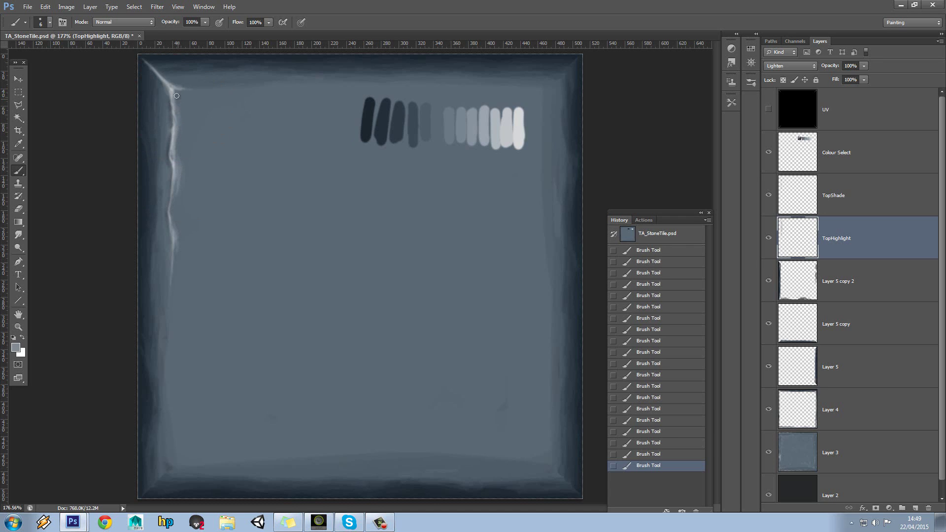
left_click(175, 92, "alt")
left_click(183, 96, "alt")
left_click(175, 98, "alt")
left_click(190, 153, "alt")
Step: Set the TopShade layer's opacity to 60%
left_click(867, 201)
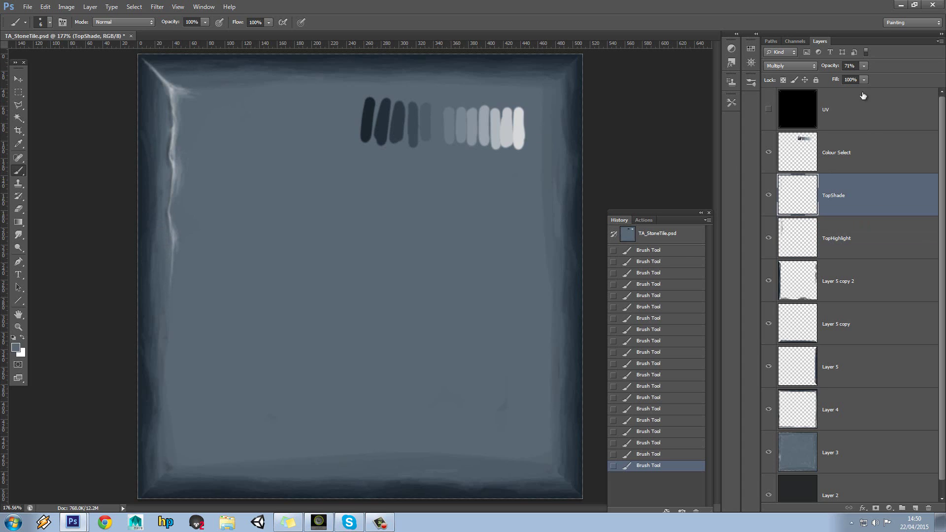
left_click_drag(858, 76, 856, 77)
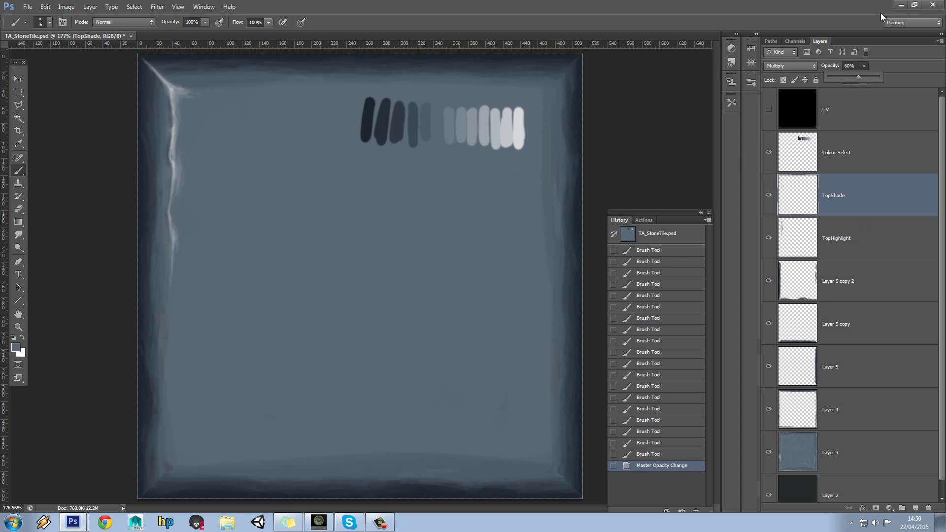
Step: Duplicate the TopShade and TopHighlight layers together
left_click(843, 233)
left_click(847, 207)
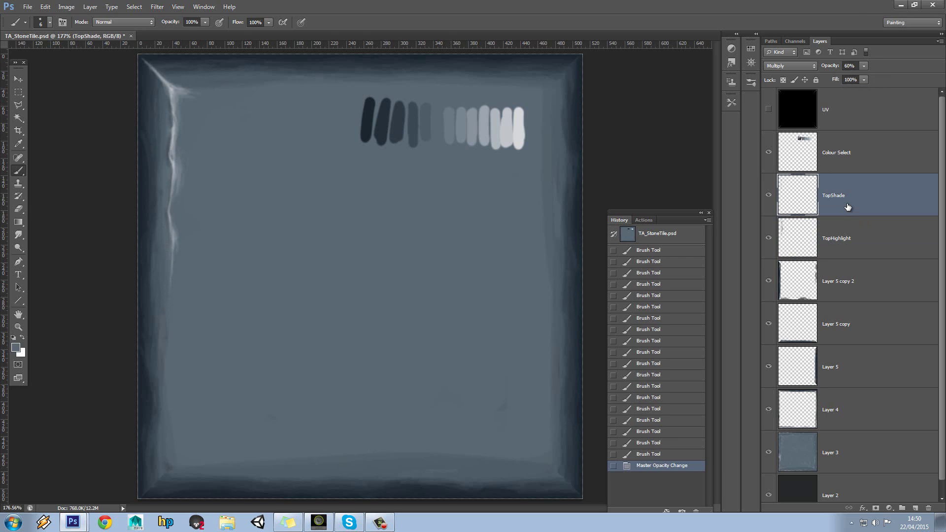
left_click(846, 232, "shift")
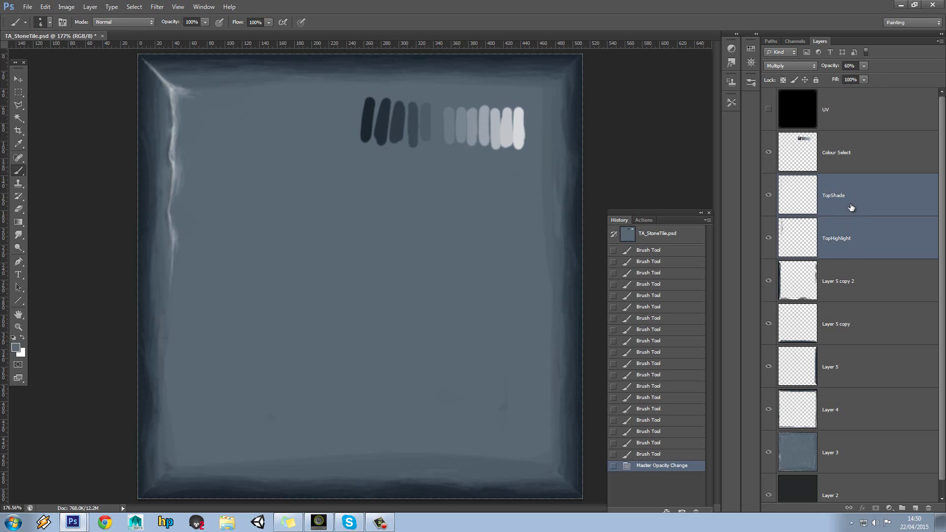
right_click(851, 207)
right_click(865, 205)
right_click(867, 204)
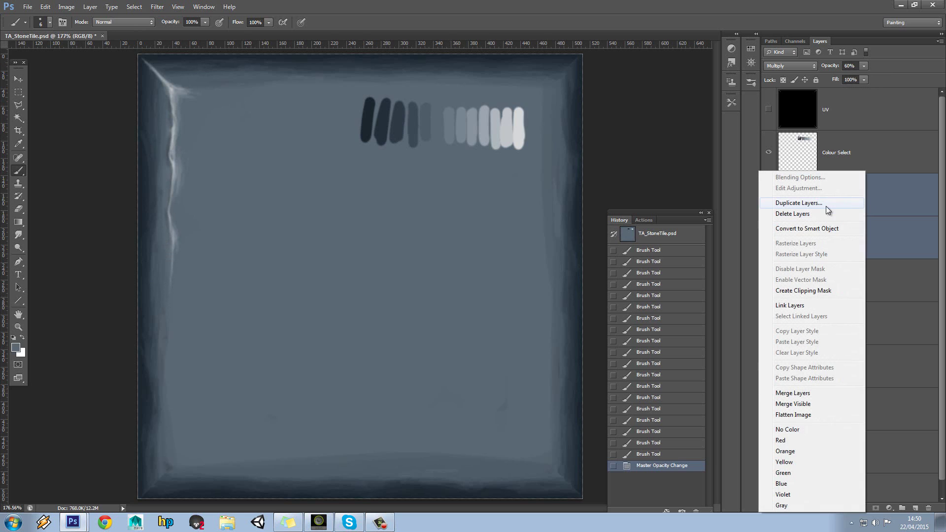
left_click(892, 197)
right_click(865, 197)
left_click(816, 203)
left_click(540, 186)
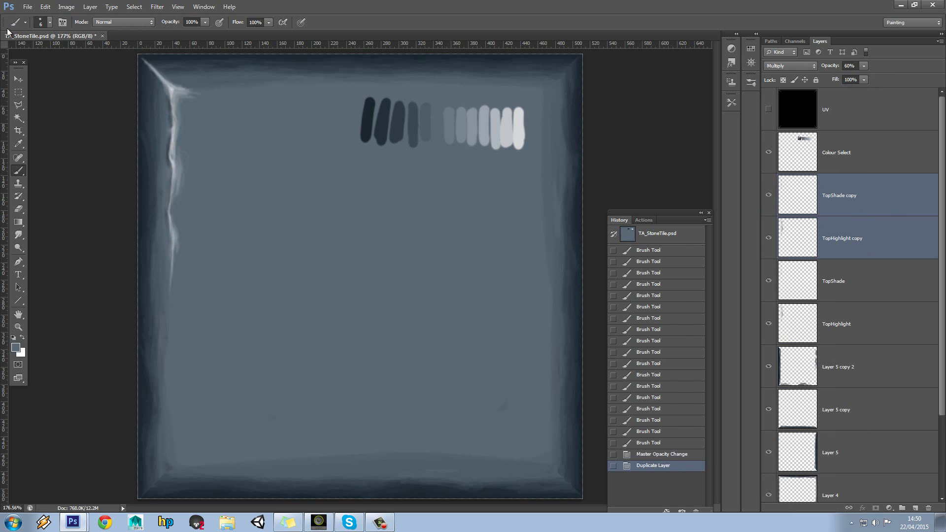
Step: Move the duplicated edge detail into the tile's interior, and delete both copied layers
left_click(18, 80)
left_click_drag(177, 152, 297, 206)
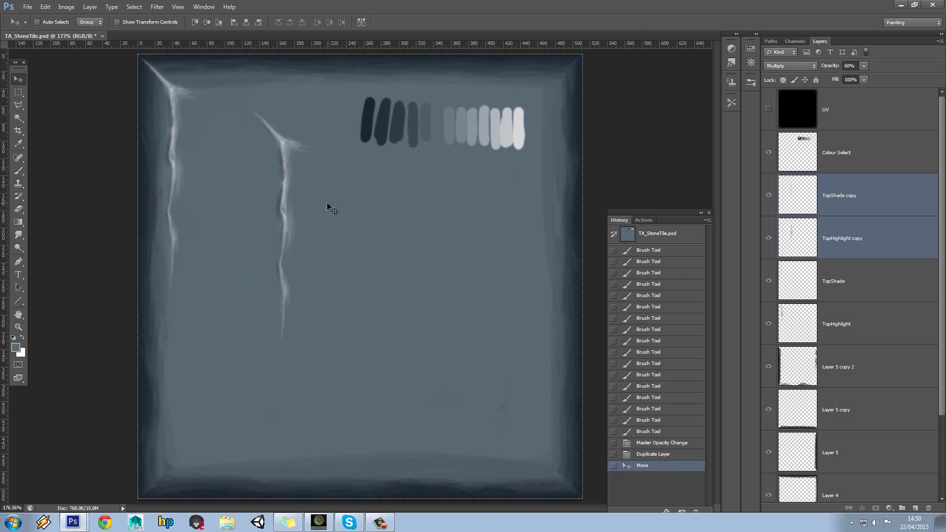
key("Delete")
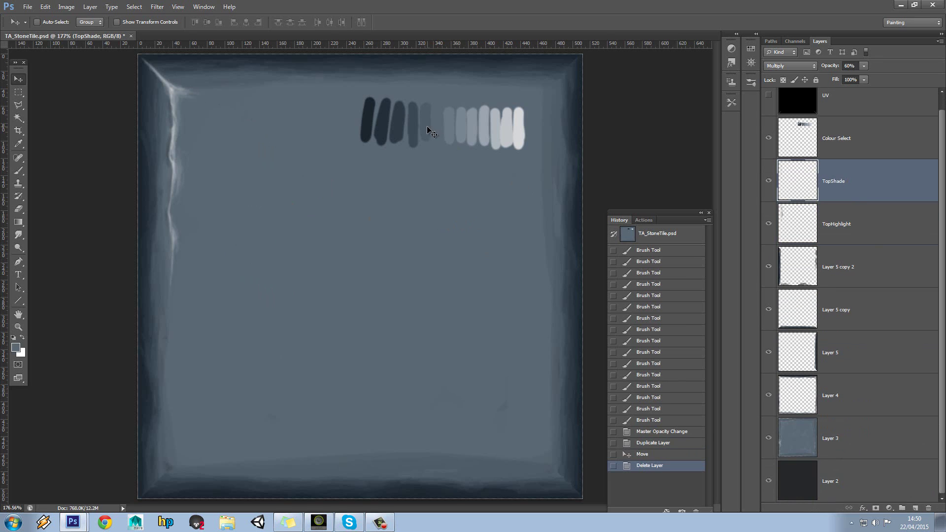
Step: Switch to the Brush tool and try adding a new layer above TopShade, and undo it
left_click(22, 172)
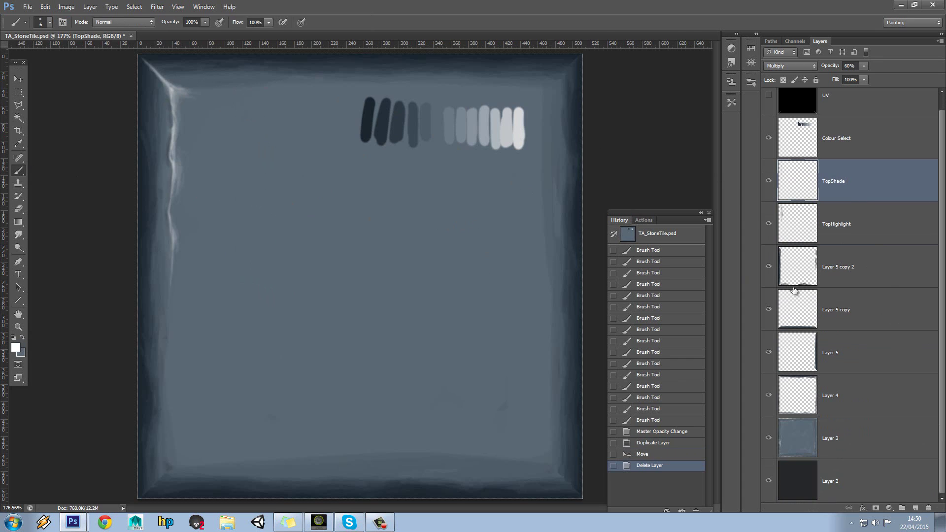
left_click(914, 508)
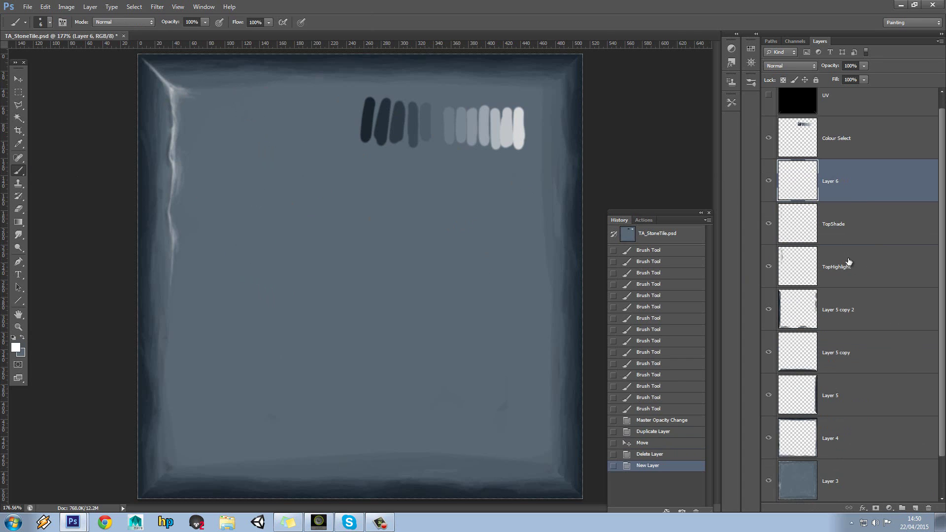
key("ctrl+z")
Step: On TopHighlight, paint a thin jagged highlight from the highlighted corner along the tile's original top edge using the lightest swatch
left_click(857, 232)
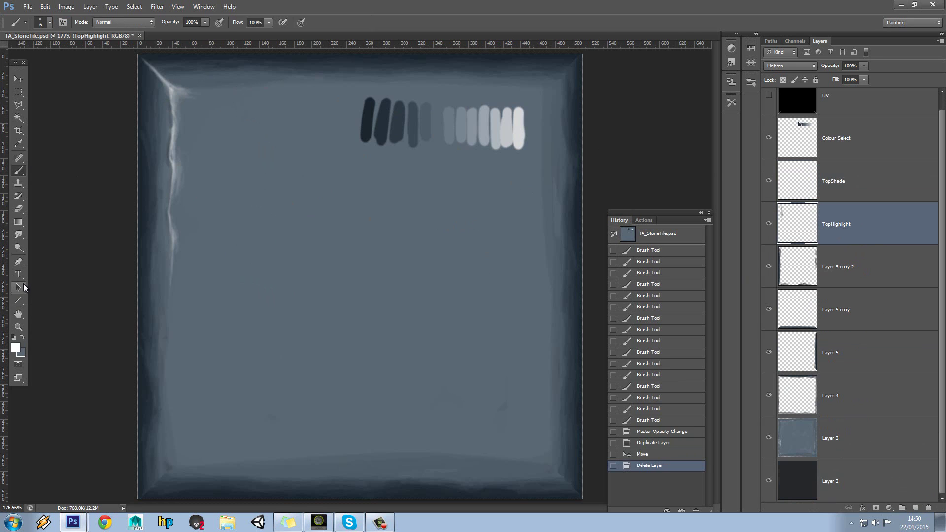
left_click_drag(20, 318, 46, 324)
left_click_drag(82, 282, 350, 292)
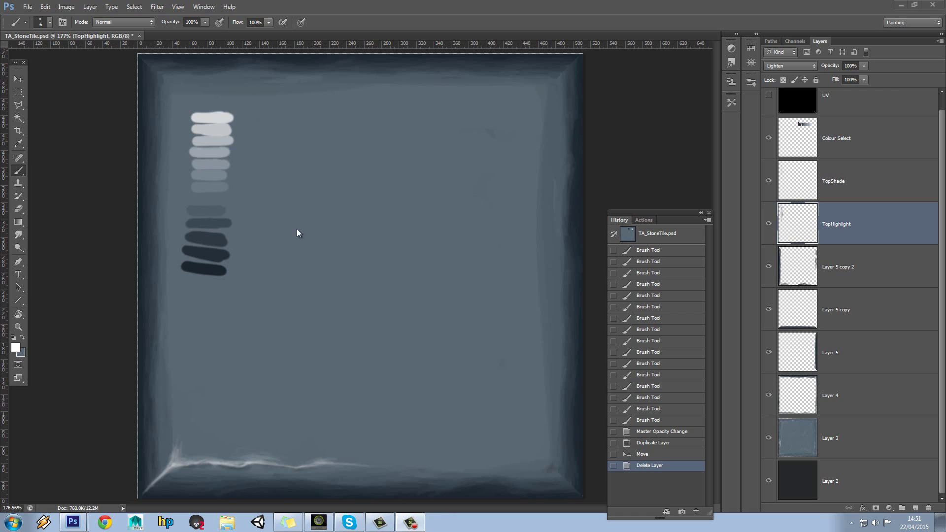
left_click(209, 120, "alt")
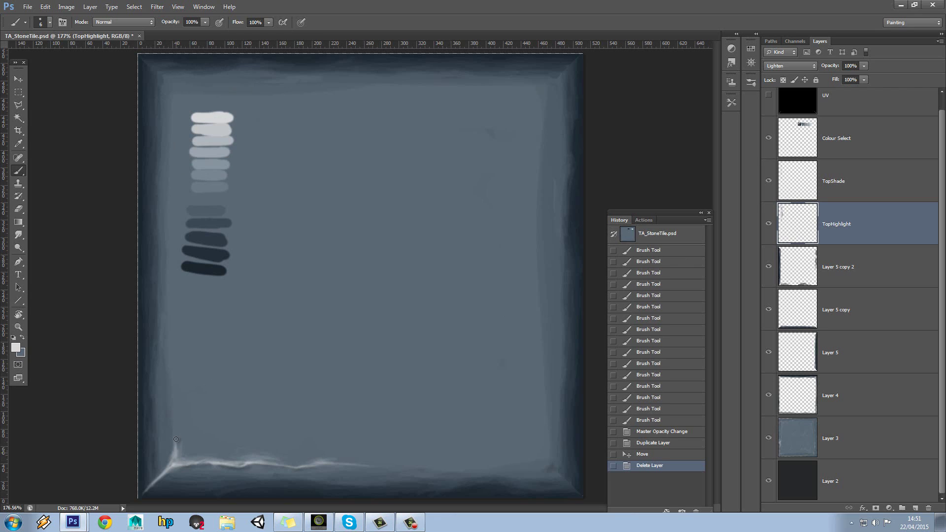
mouse_move(176, 439)
left_mouse_down()
mouse_move(174, 465)
mouse_move(174, 316)
left_mouse_up()
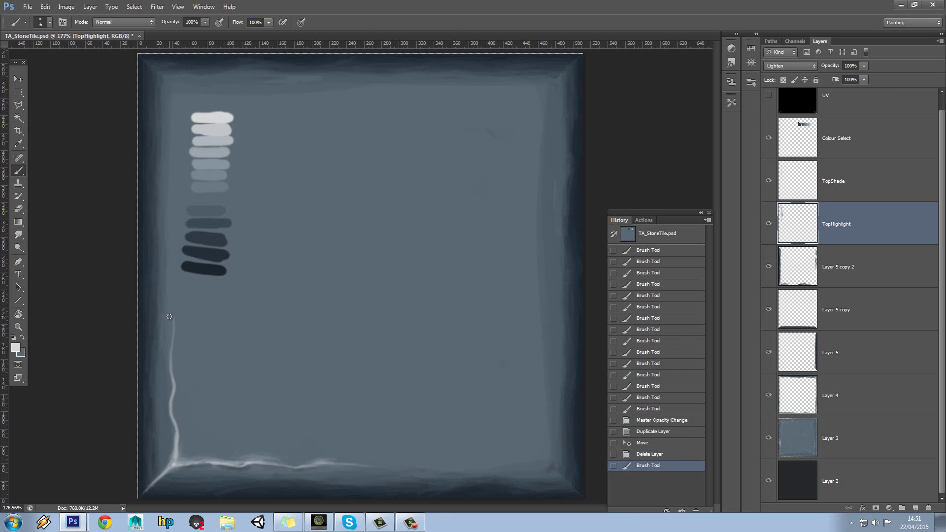
left_click(769, 97)
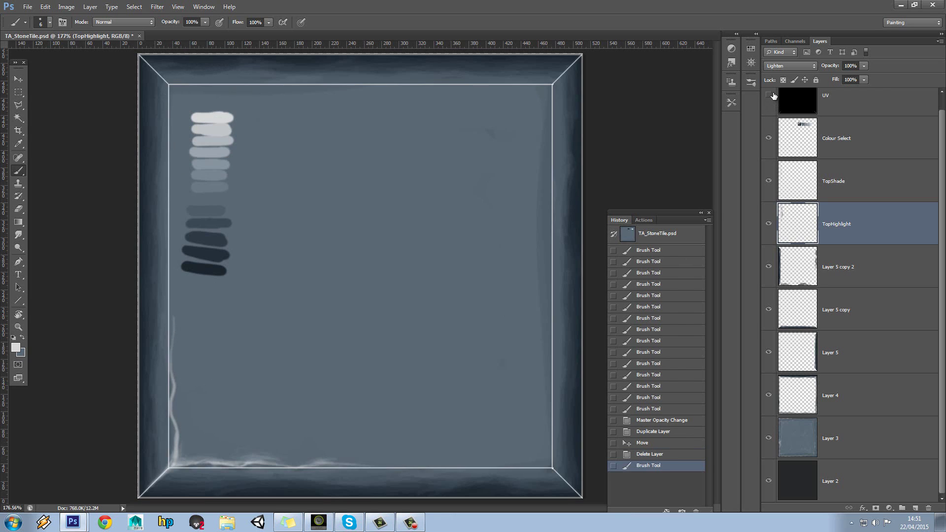
left_click(768, 95)
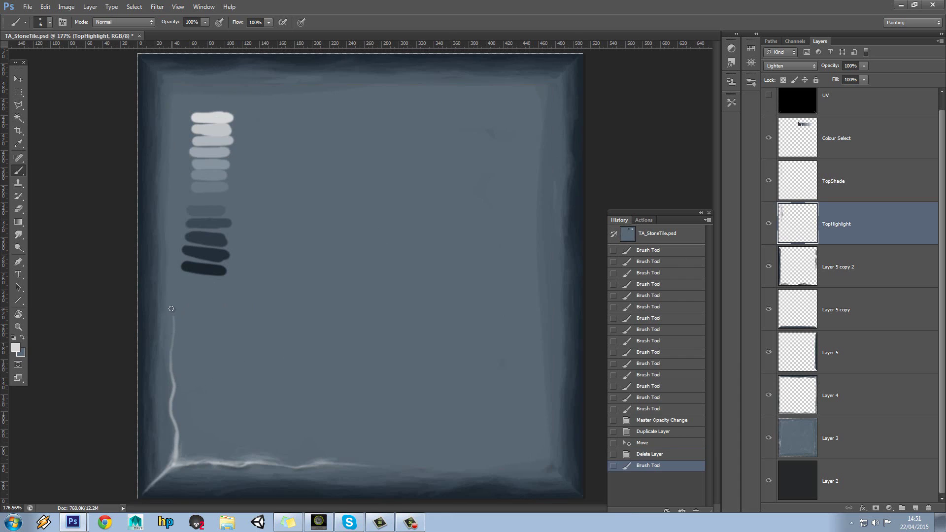
left_click_drag(171, 308, 171, 305)
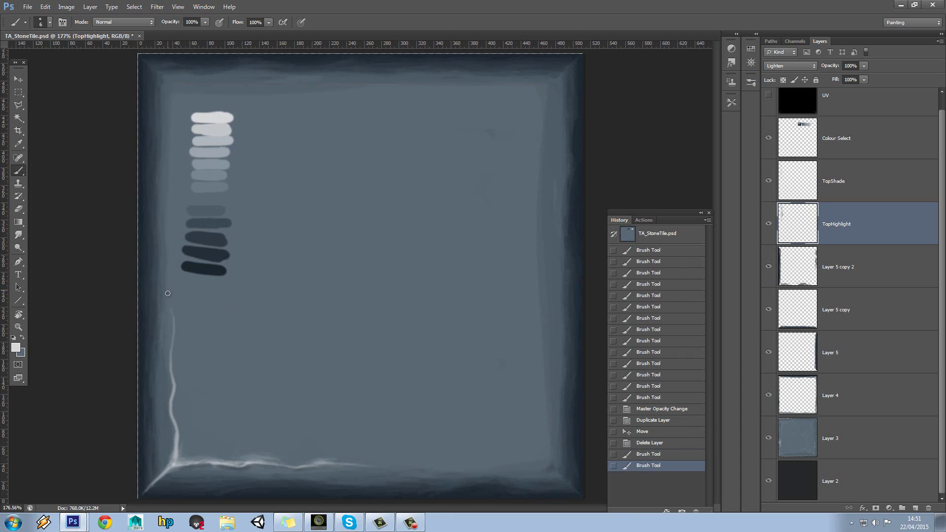
Step: Thicken the new top-edge highlight and add chipped bulges along its middle using the second-lightest swatch
left_click(214, 131, "alt")
mouse_move(181, 442)
left_mouse_down()
mouse_move(182, 455)
mouse_move(172, 367)
left_mouse_up()
left_click(175, 338)
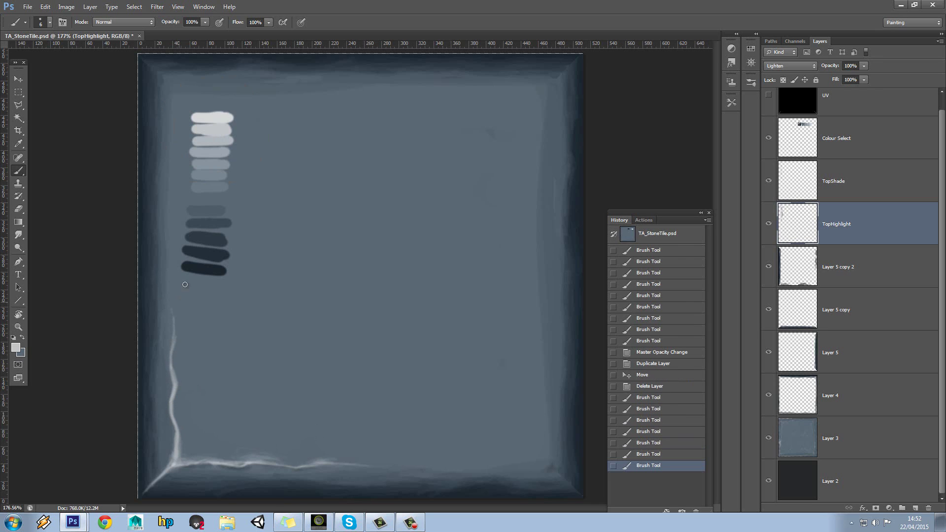
left_click(222, 133, "alt")
left_click_drag(174, 375, 176, 402)
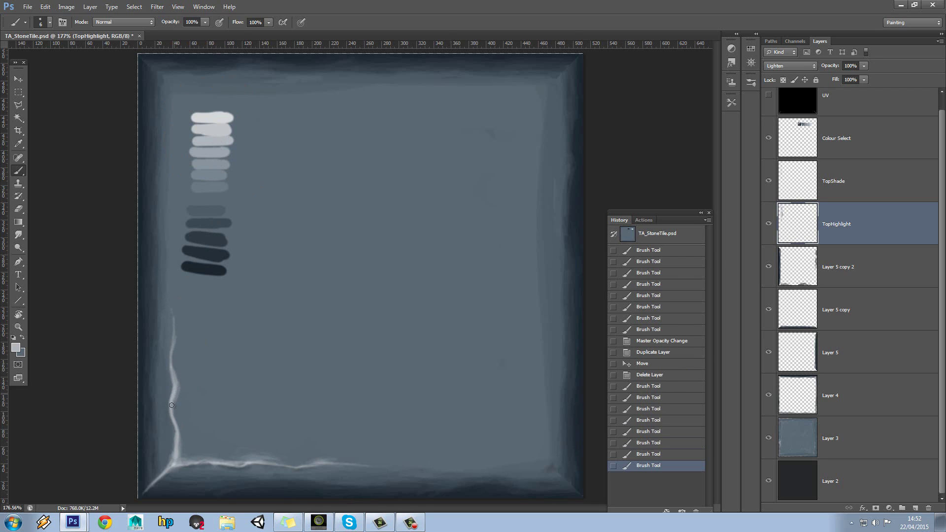
left_click_drag(174, 405, 177, 387)
left_click_drag(175, 378, 181, 396)
left_click_drag(177, 378, 181, 402)
Step: Soften the inner side of the top-edge highlight's middle bulge with sampled highlight and base tones
left_click(177, 385, "alt")
left_click(182, 382, "alt")
left_click_drag(181, 400, 183, 390)
left_click(191, 385, "alt")
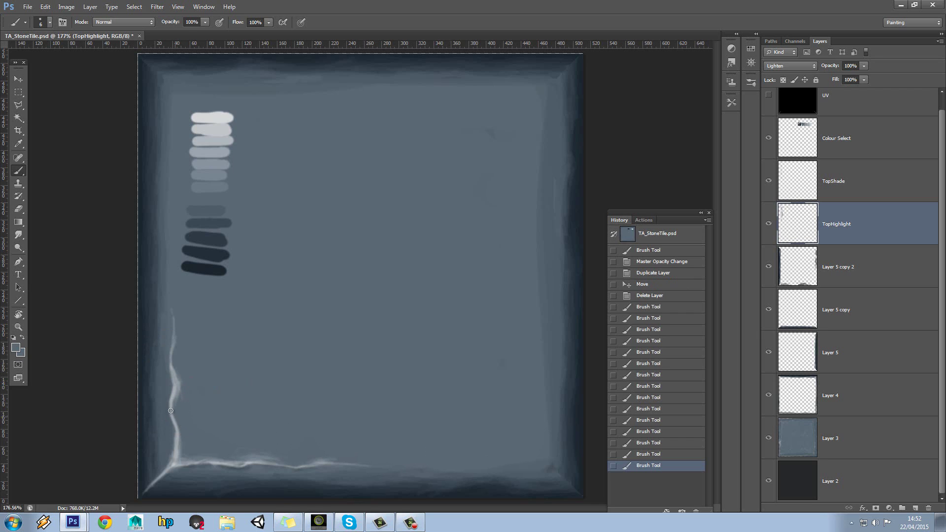
mouse_move(177, 406)
left_mouse_down()
mouse_move(184, 387)
mouse_move(185, 413)
left_mouse_up()
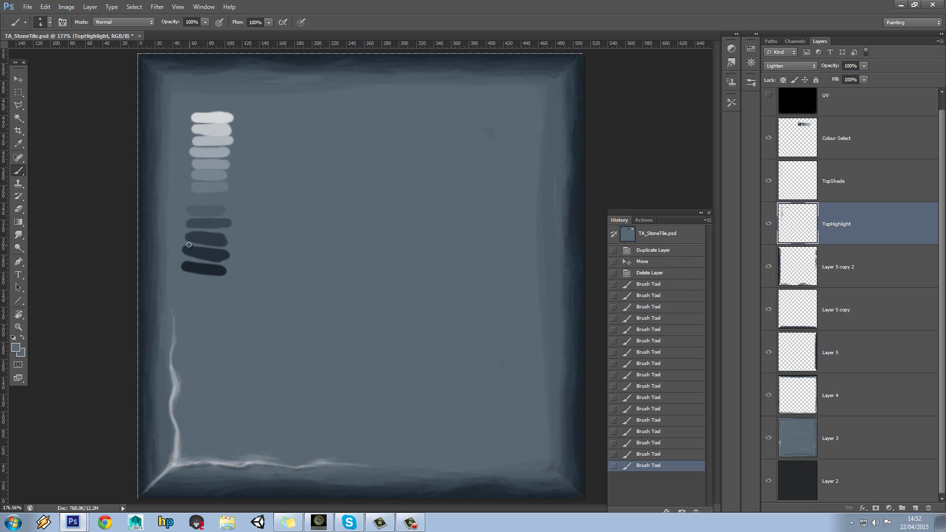
Step: Strengthen the top-edge highlight's tapered end and corner section with light tones, and blend its inner side with sampled colours
left_click(217, 130, "alt")
left_click_drag(171, 363, 172, 309)
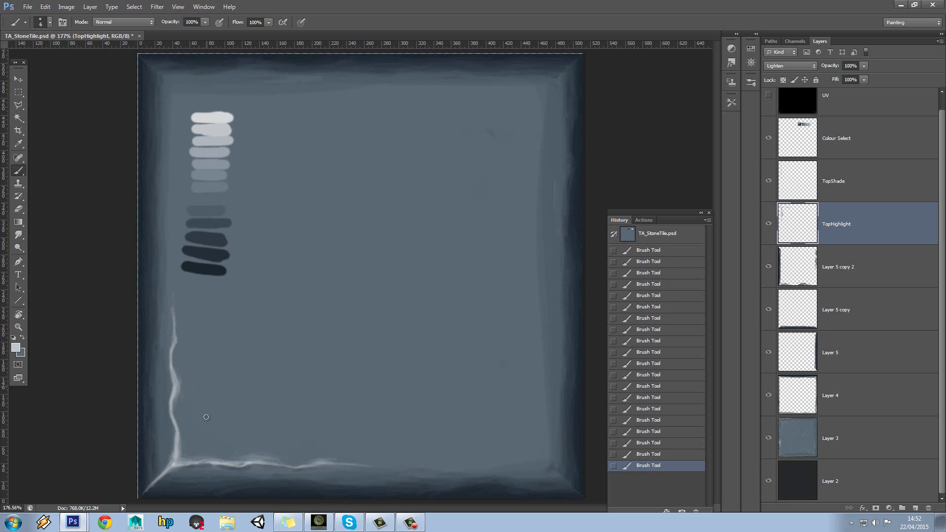
left_click(181, 458, "alt")
left_click_drag(181, 449, 174, 422)
left_click(269, 289, "alt")
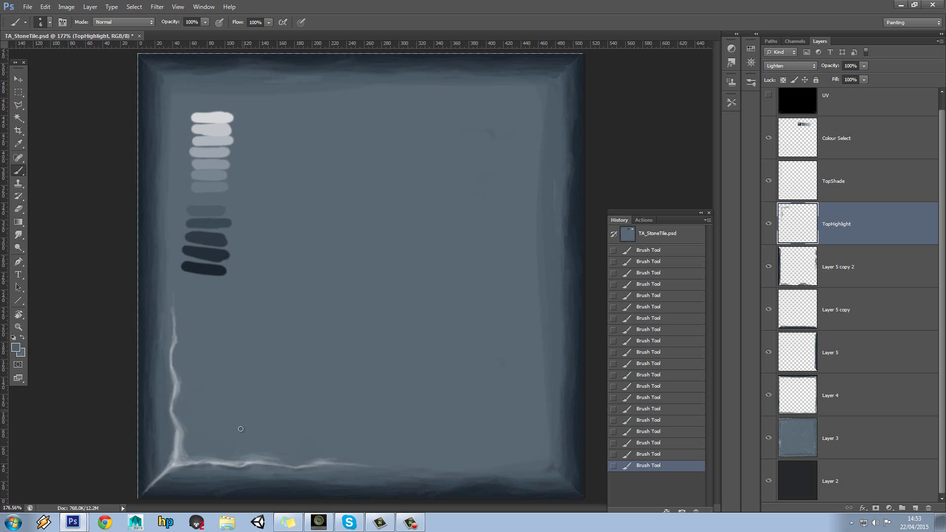
left_click(186, 435, "alt")
Step: Pick the second-darkest swatch for shading on the TopShade layer, and reapply the last Gaussian Blur to the layer
left_click(208, 274, "alt")
left_click(844, 183)
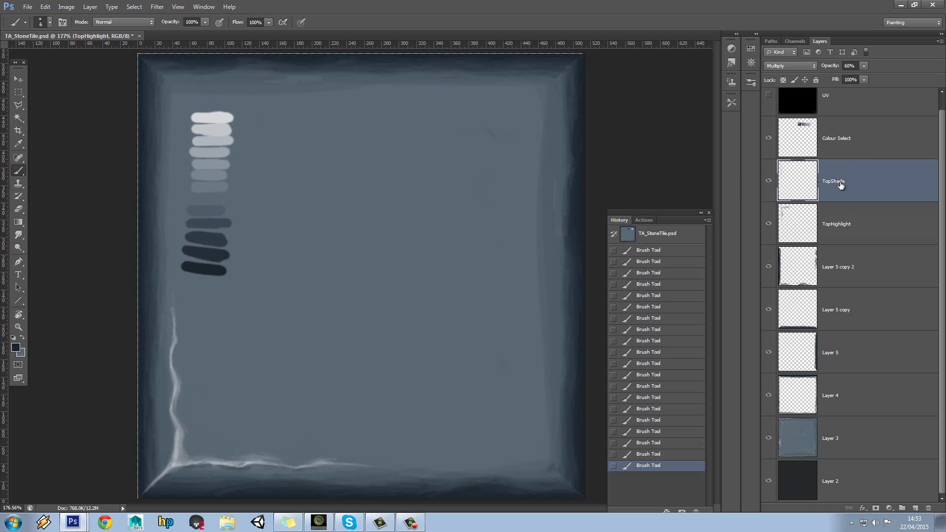
left_click(213, 262, "alt")
left_click(157, 7)
left_click(165, 17)
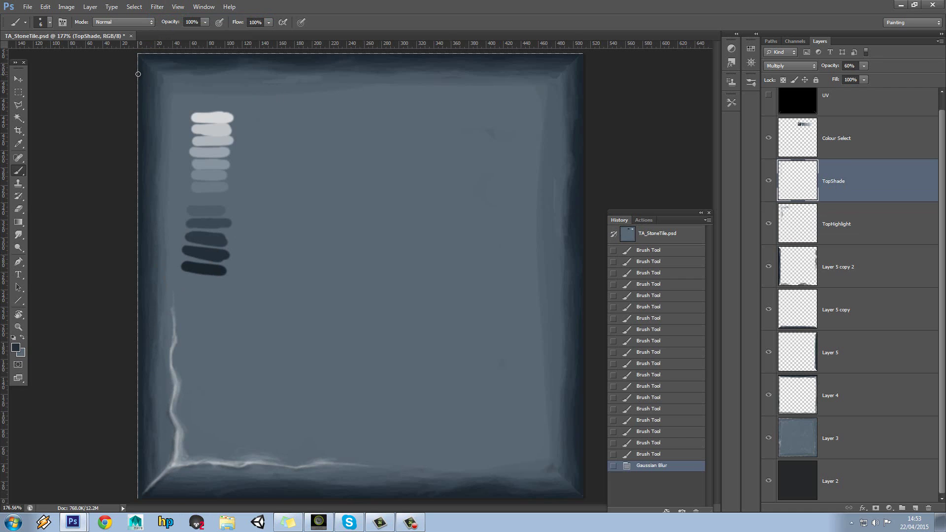
Step: Try touching up the top-edge highlight's tapered half on TopShade with the fourth-lightest swatch and a base tone, and undo the strokes
left_click(214, 153, "alt")
left_click_drag(171, 374, 172, 350)
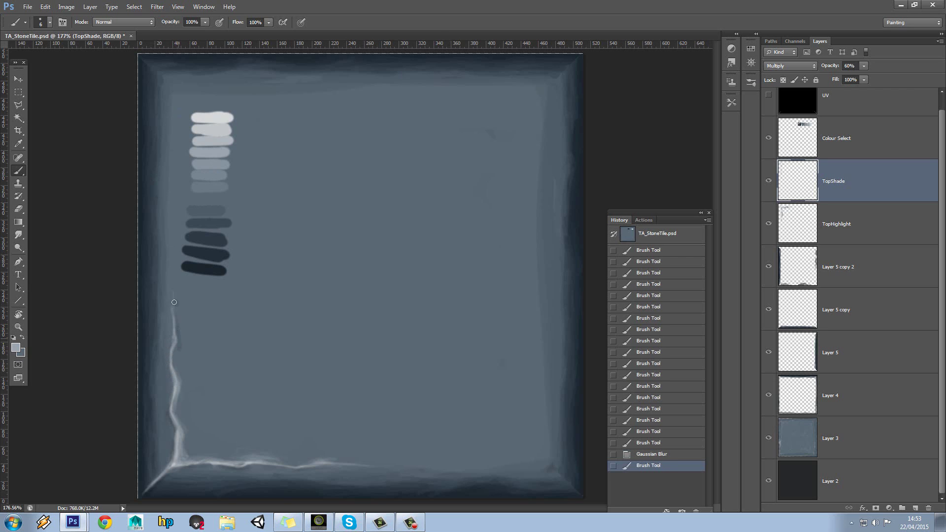
left_click_drag(174, 302, 173, 292)
key("ctrl+z")
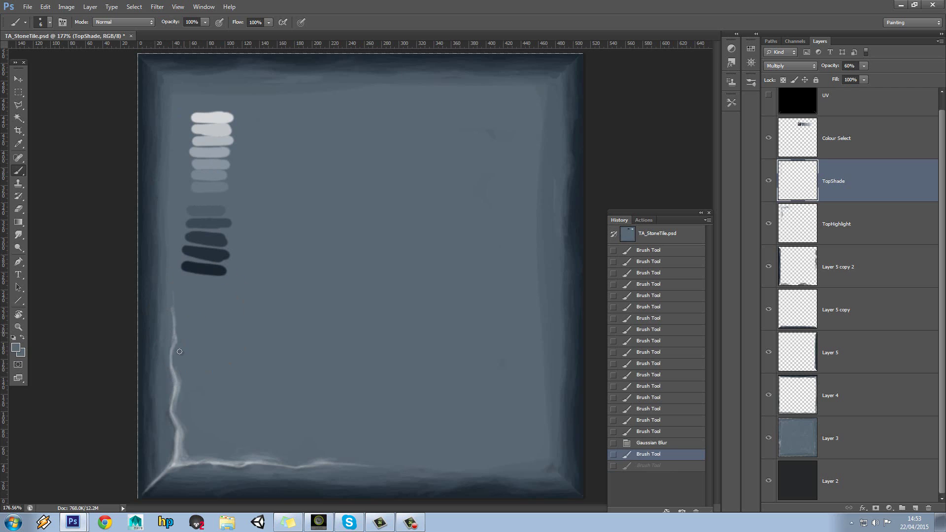
key("ctrl+z")
key("ctrl+z")
left_click_drag(180, 356, 180, 320)
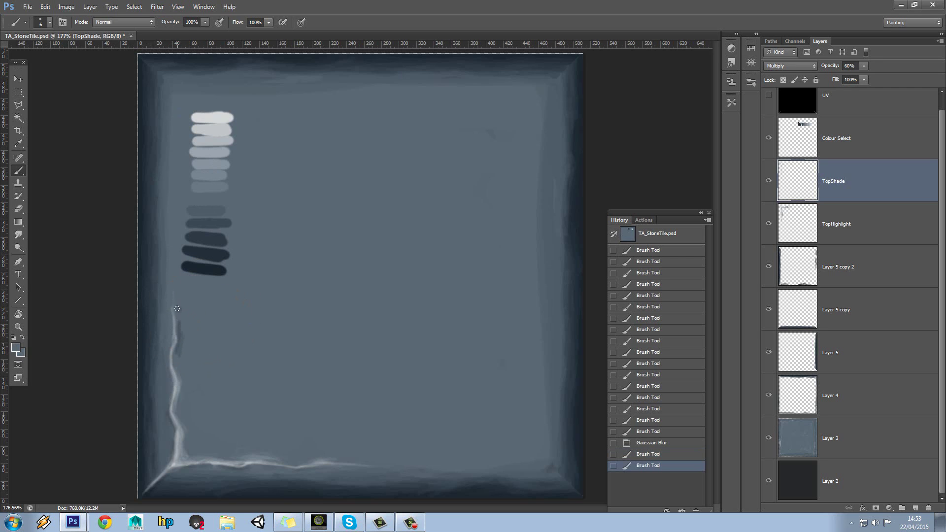
key("ctrl+z")
left_click(837, 155)
left_click(840, 190)
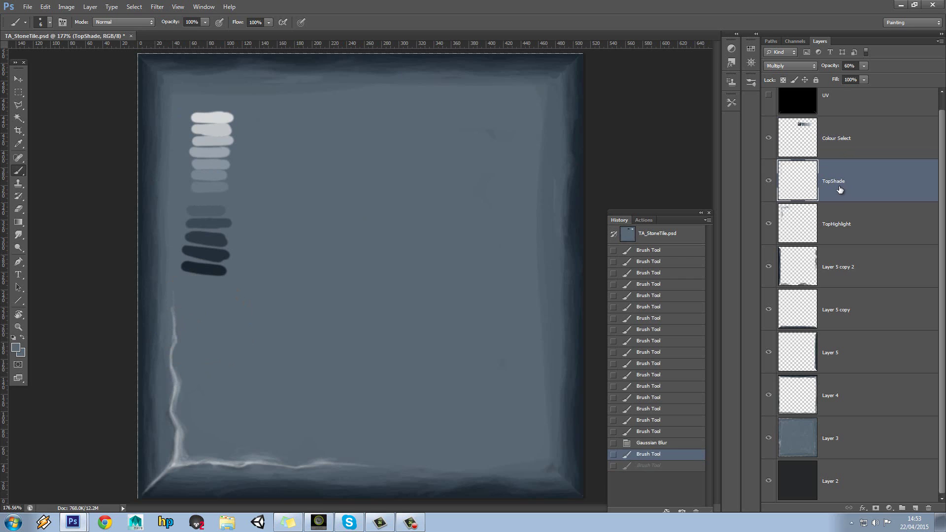
Step: On TopHighlight, build up the top-edge highlight with the second- and fourth-lightest swatches, soften it with base tone, and compare layer visibility
left_click(851, 226)
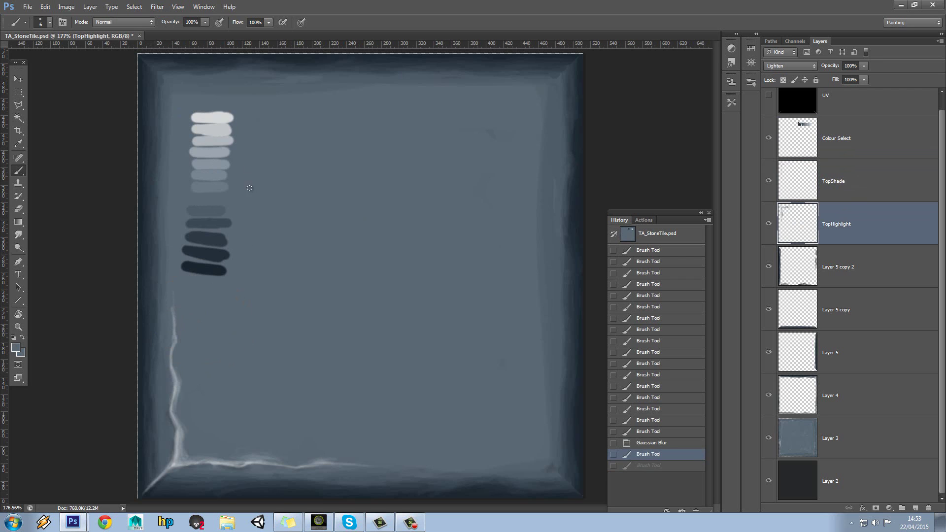
left_click(217, 129, "alt")
left_click_drag(178, 376, 174, 403)
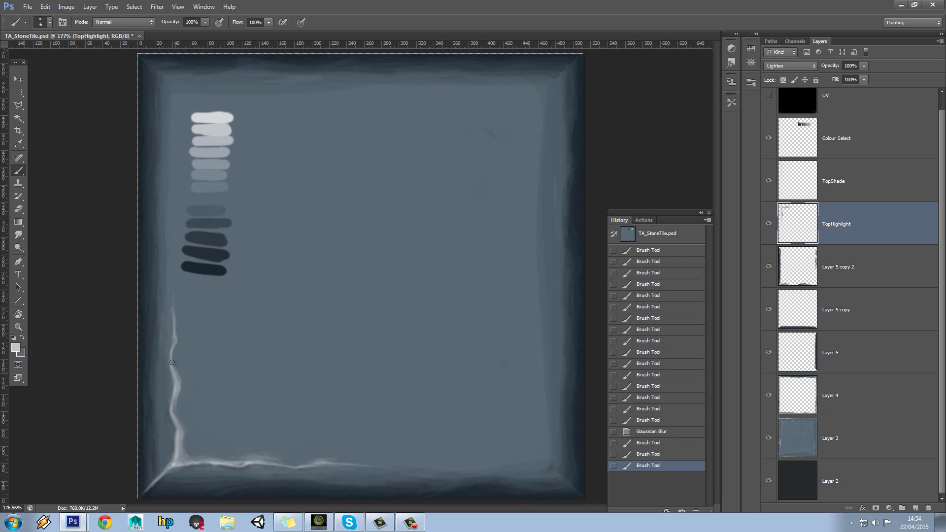
left_click(176, 350)
left_click(216, 150, "alt")
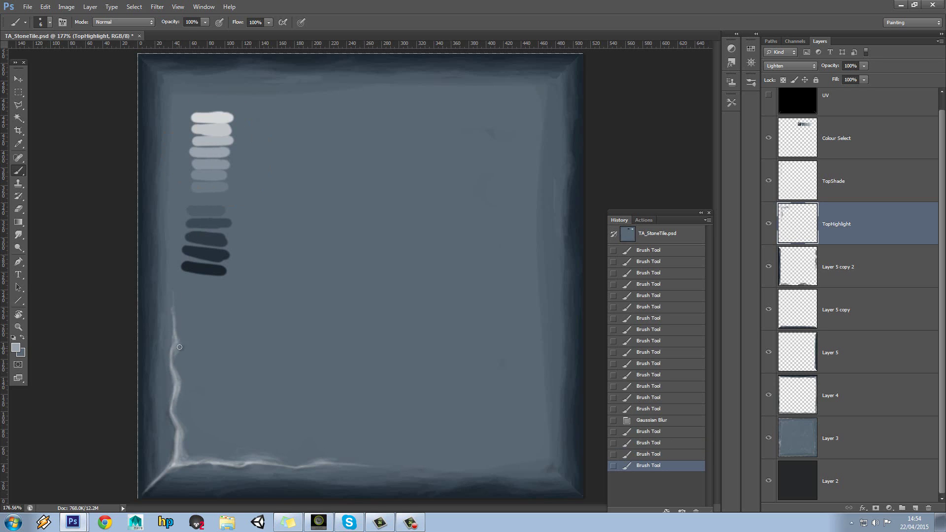
left_click(177, 335)
left_click(189, 352, "alt")
left_click(179, 317)
left_click(768, 223)
left_click(769, 223)
Step: Rotate the canvas view back to 0° and return to the Brush tool
key("r")
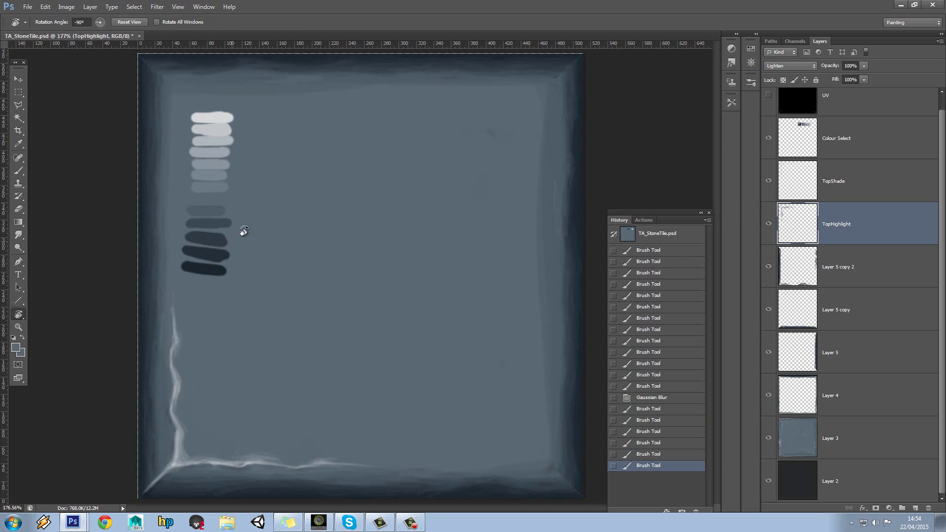
left_click_drag(91, 192, 395, 115)
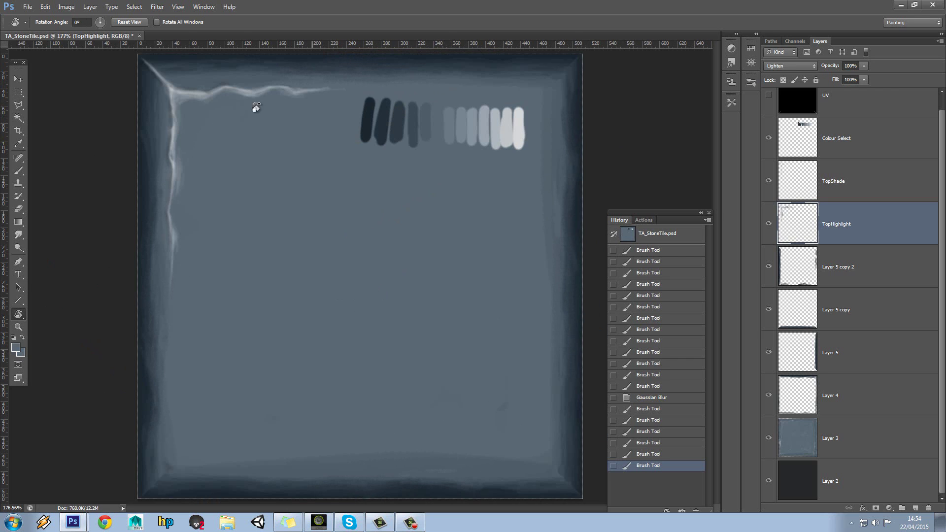
left_click(19, 171)
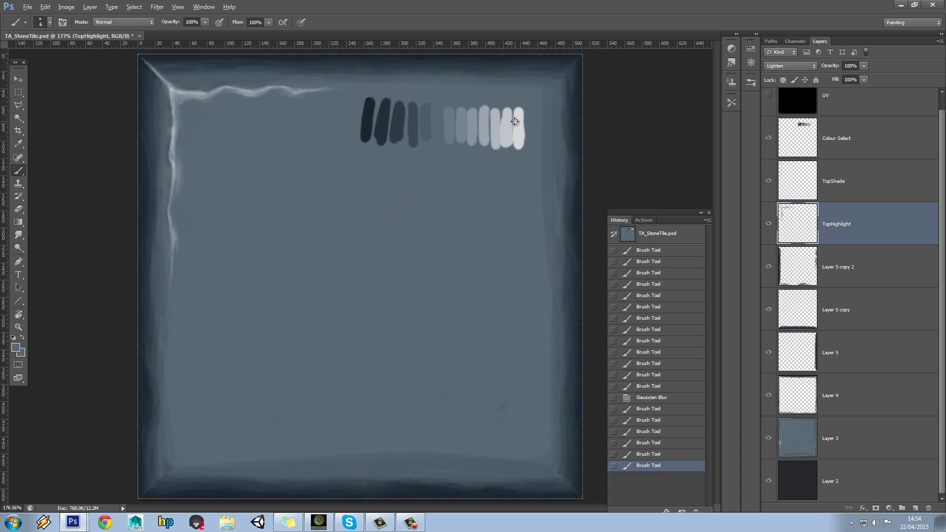
key("alt")
Step: Duplicate the TopShade and TopHighlight layers together and rotate the duplicates 90° clockwise
left_click(858, 183, "shift")
right_click(868, 183)
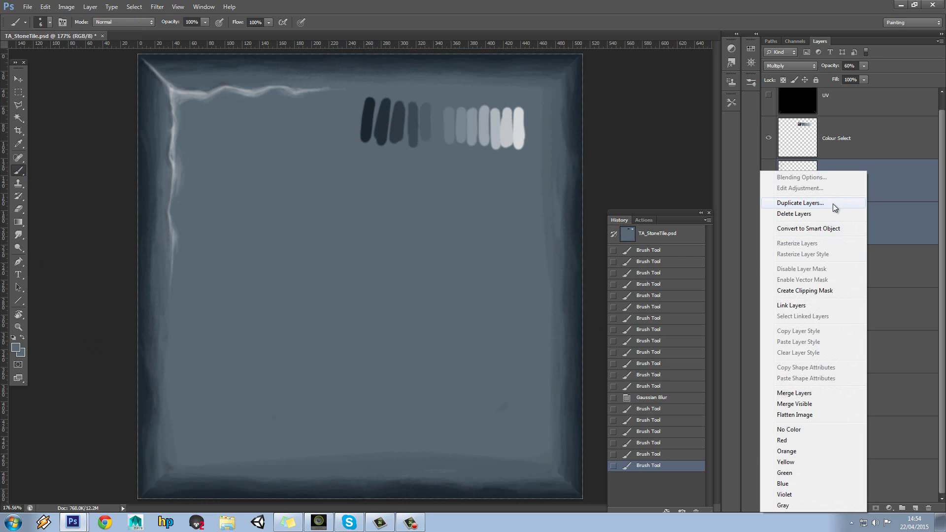
left_click(833, 203)
left_click(541, 184)
left_click(45, 6)
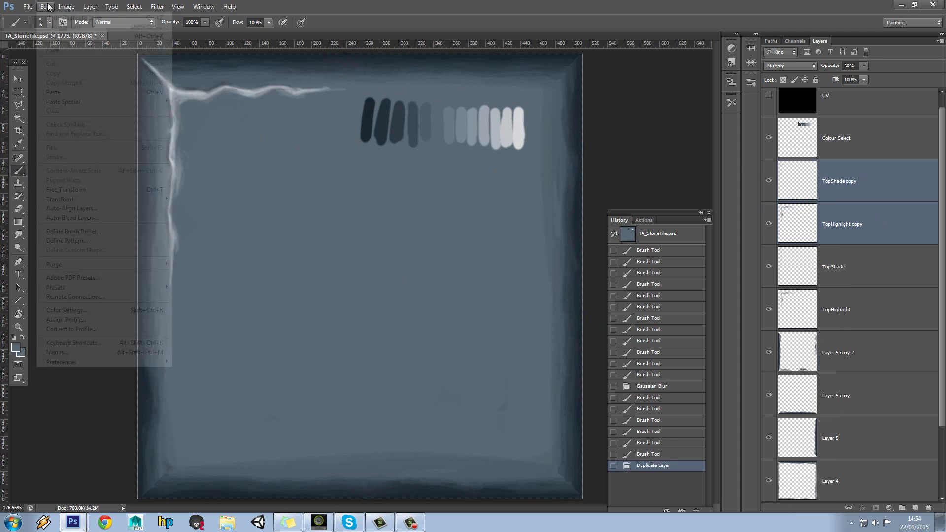
mouse_move(110, 199)
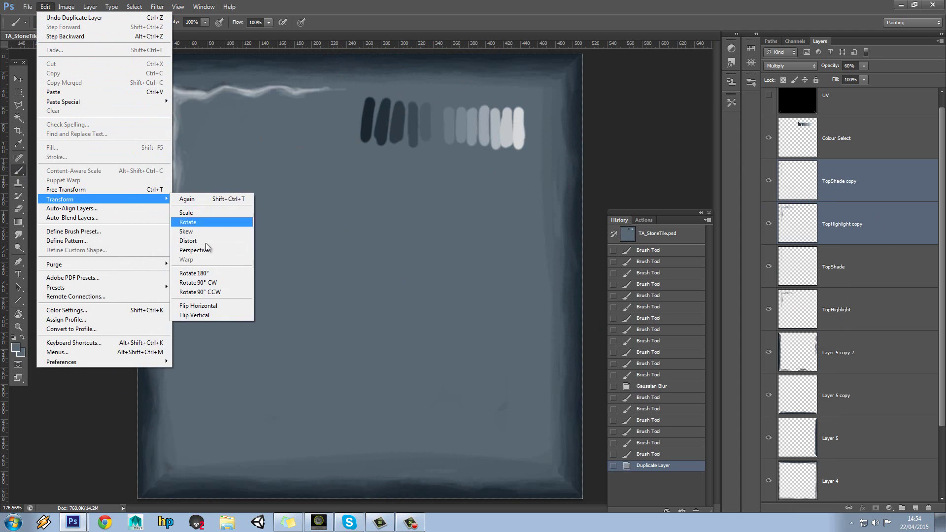
left_click(242, 282)
Step: Show the UV guide layer and move the rotated copies into the tile's top-right corner
key("v")
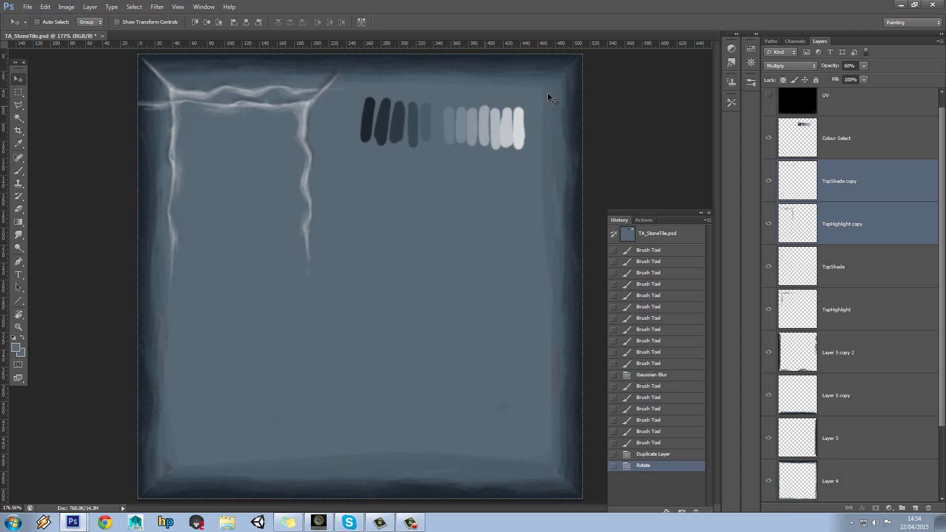
left_click(767, 94)
left_click_drag(333, 180, 552, 167)
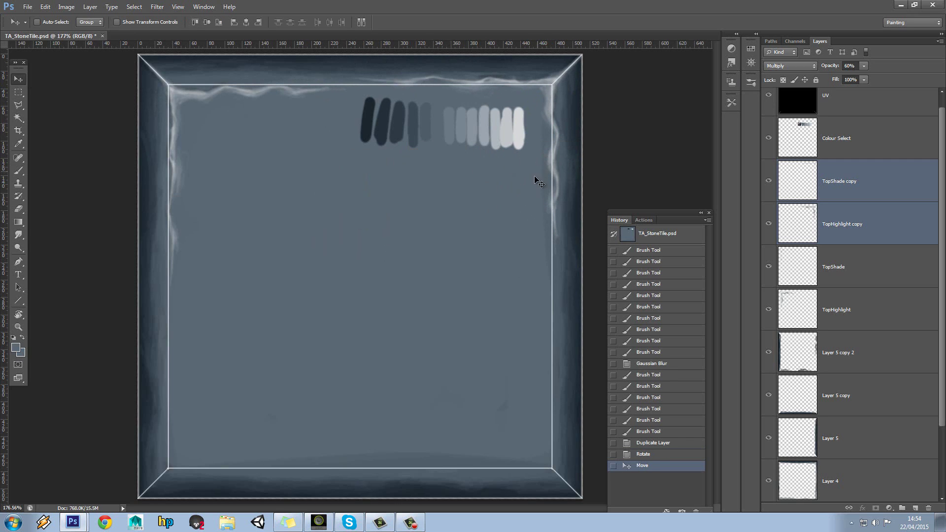
Step: Nudge the copies until they line up with the UV guide's top-right corner, and hide the UV and Colour Select layers
key("Down")
key("Down")
key("Down")
key("Down")
key("Down")
key("Down")
key("Down")
key("Down")
key("Down")
key("Down")
key("Down")
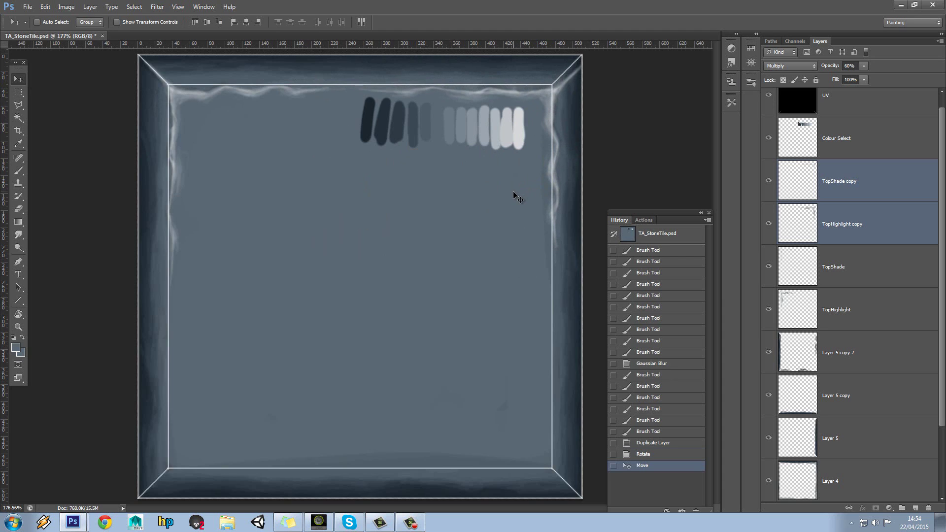
key("Up")
key("Up")
key("Up")
key("Up")
key("Up")
key("Up")
key("Left")
key("Left")
key("Left")
key("Left")
key("Left")
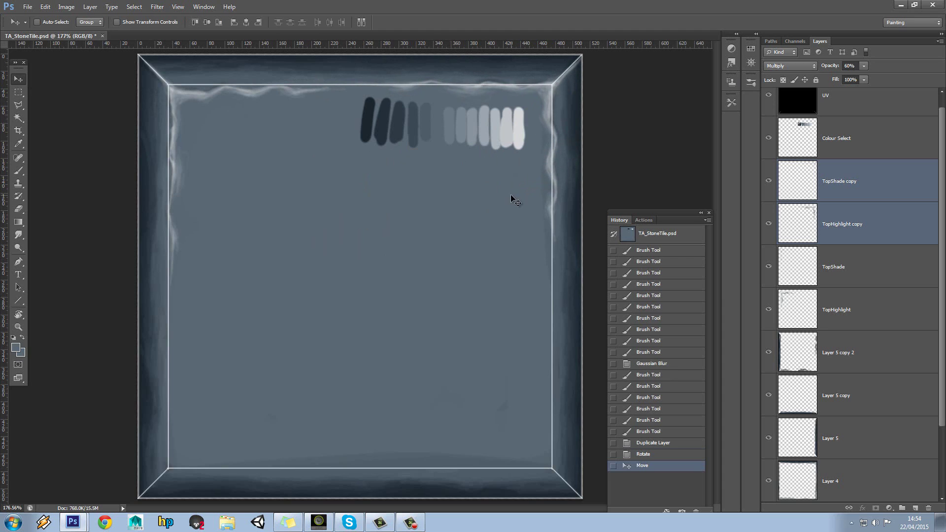
key("Right")
key("Left")
key("Right")
key("Left")
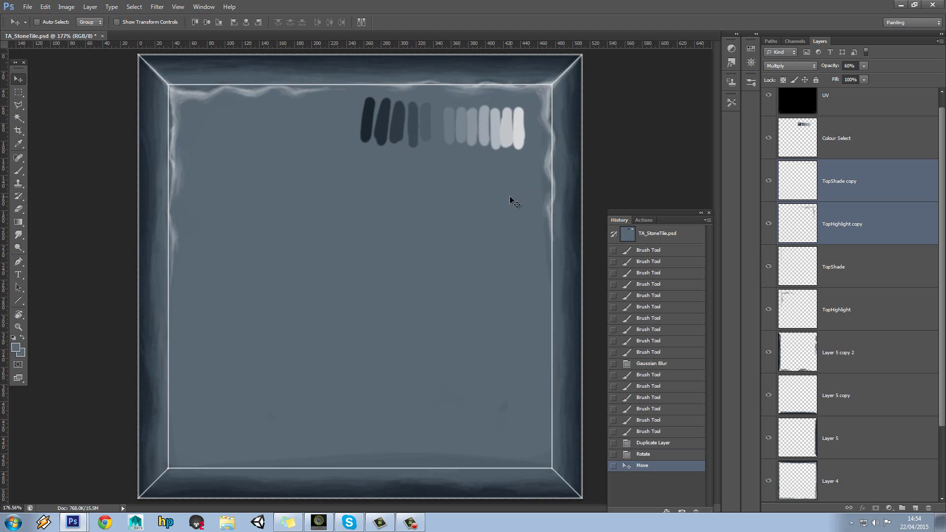
key("Down")
key("Down")
key("Down")
key("Down")
key("Down")
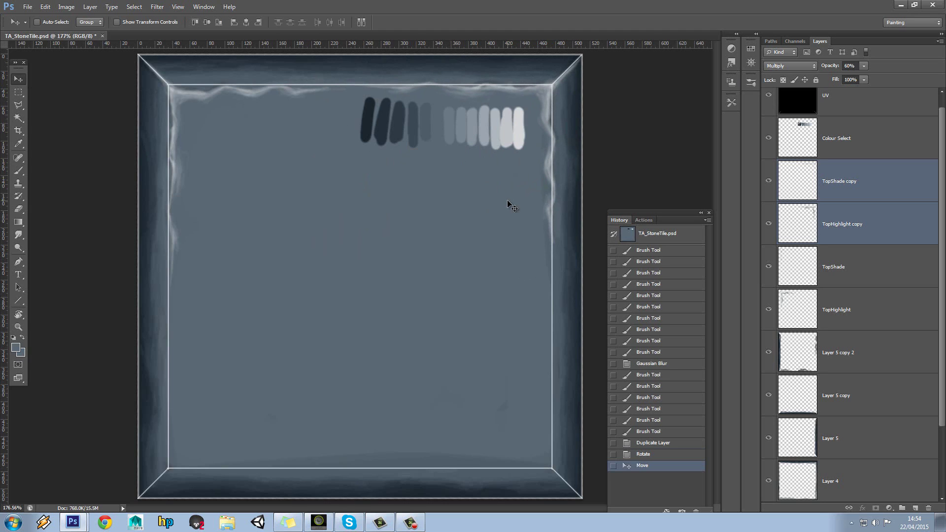
key("Up")
key("Left")
key("Left")
key("Left")
key("Left")
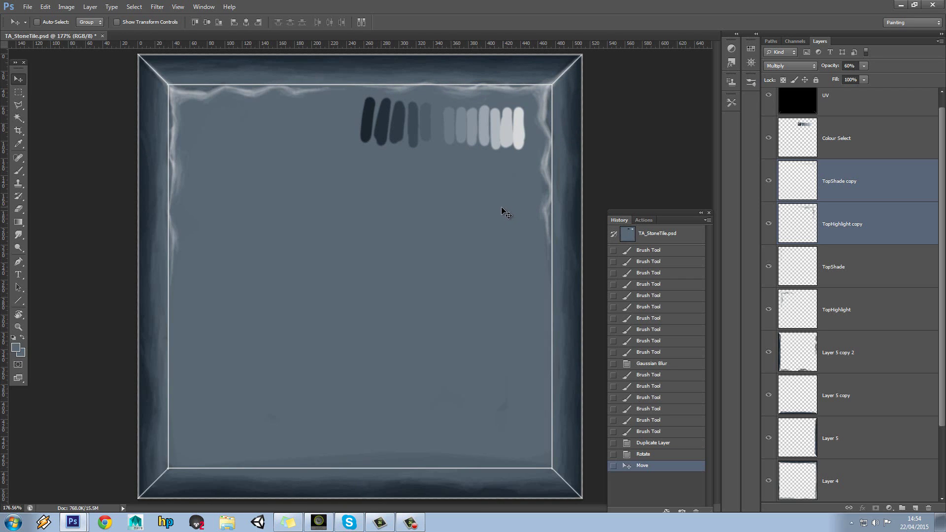
left_click(768, 95)
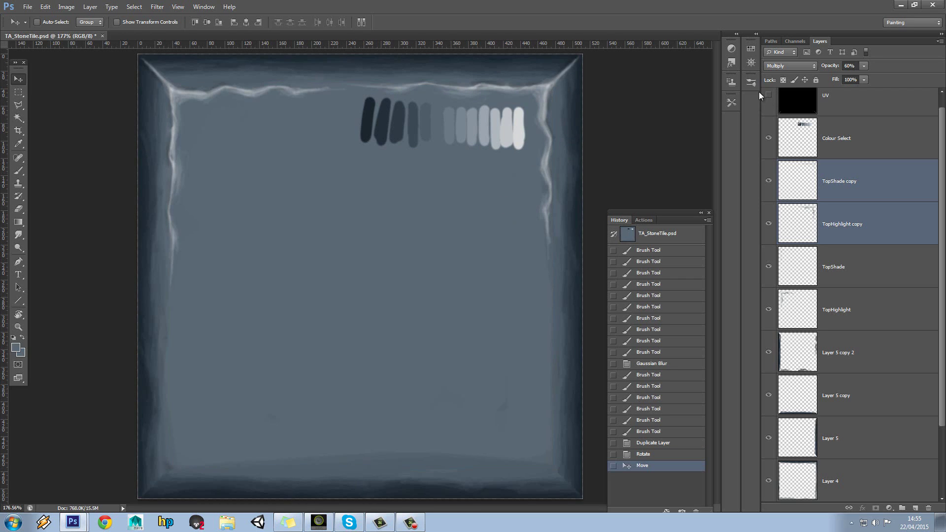
left_click(768, 138)
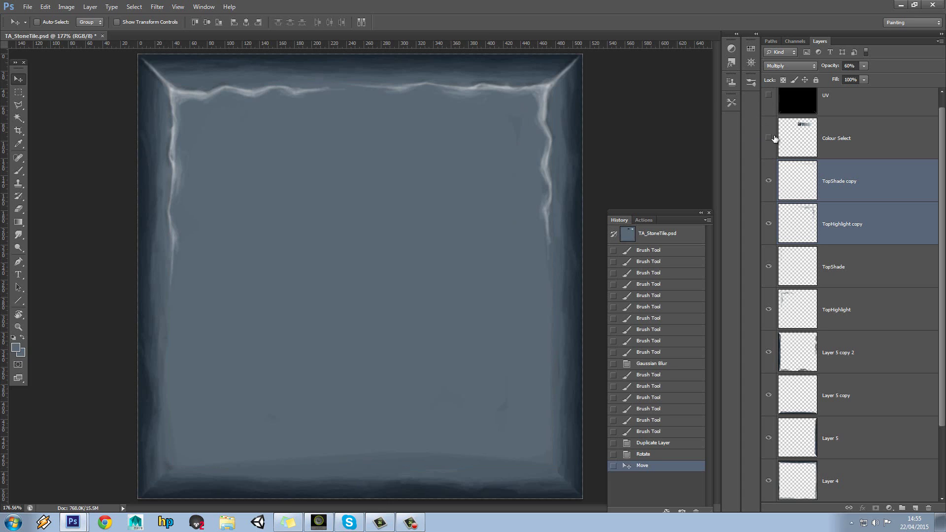
Step: Duplicate the TopShade copy and TopHighlight copy layers and rotate the new duplicates 180°
right_click(856, 189)
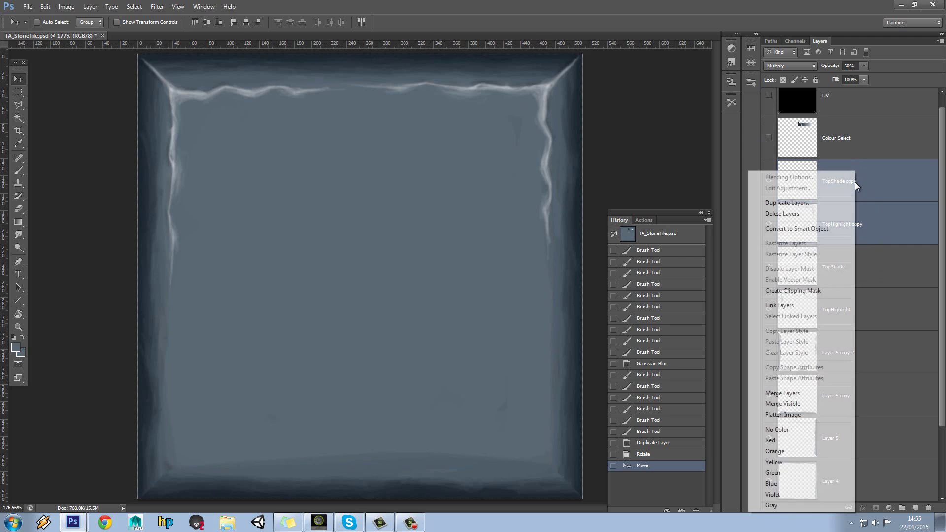
left_click(834, 205)
left_click(555, 186)
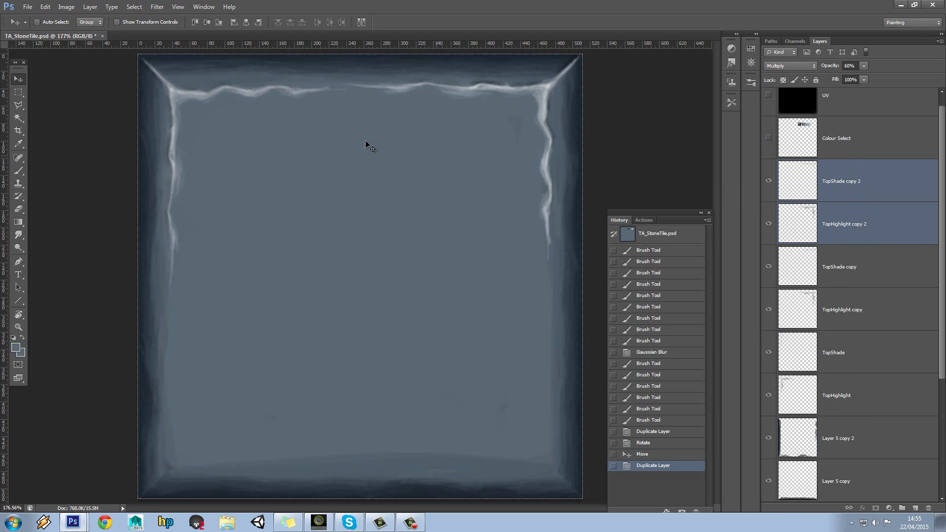
left_click(45, 7)
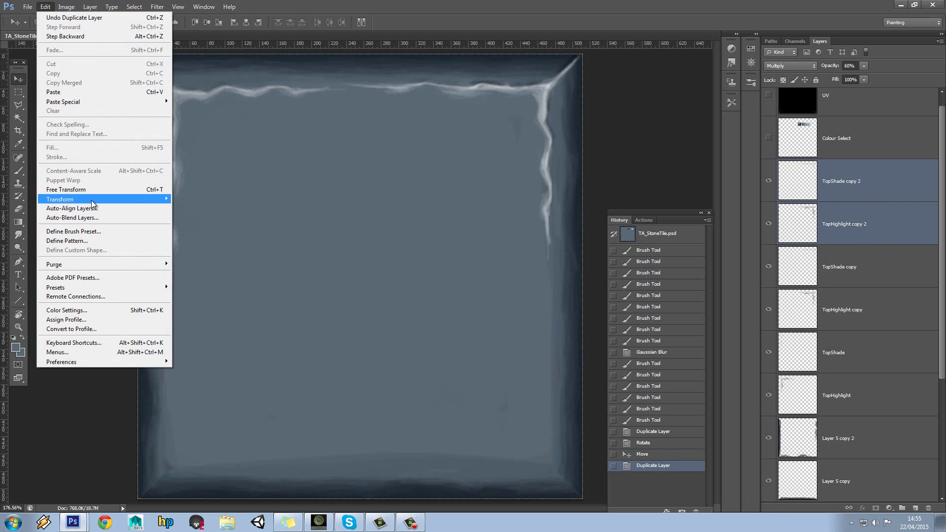
left_click(236, 273)
Step: Move the 180° rotated copies into the tile's bottom-left corner and align them against the UV guide
left_click_drag(492, 146, 260, 405)
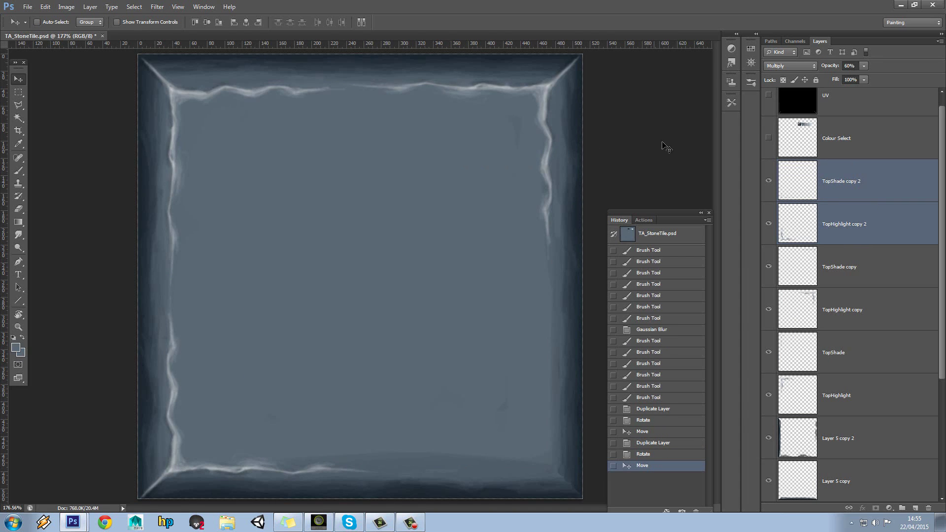
left_click(769, 95)
left_click_drag(311, 416, 311, 409)
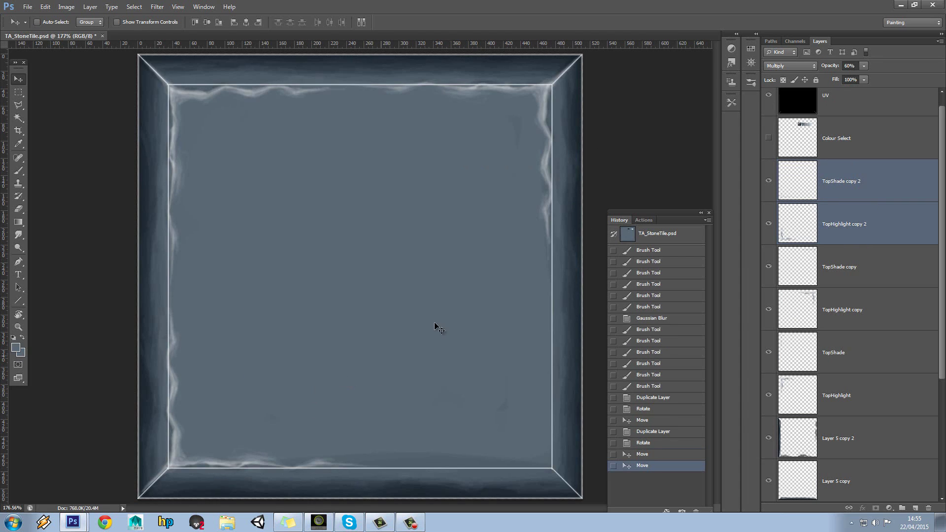
Step: Place a horizontally flipped duplicate of TopShade copy 2 and TopHighlight copy 2 in the tile's bottom-right corner, and hide the UV guide
right_click(858, 174)
left_click(833, 202)
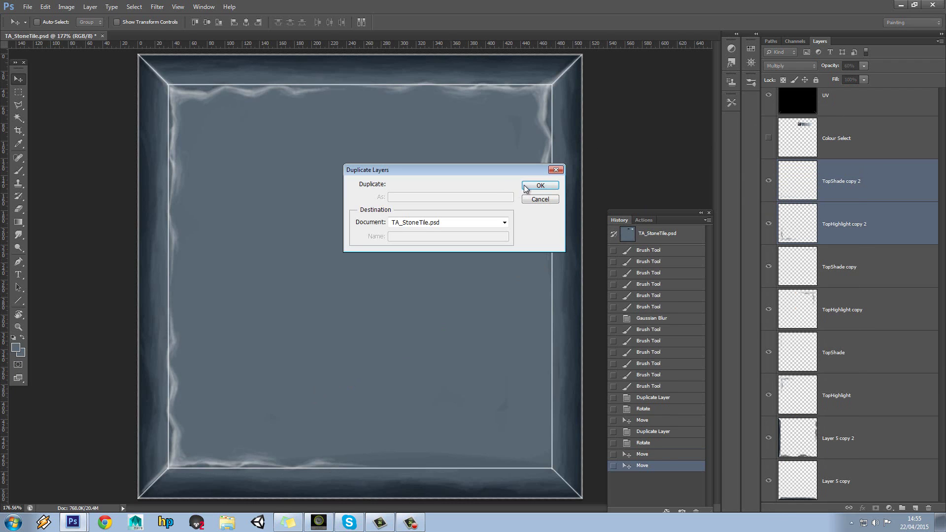
left_click(540, 185)
left_click(45, 7)
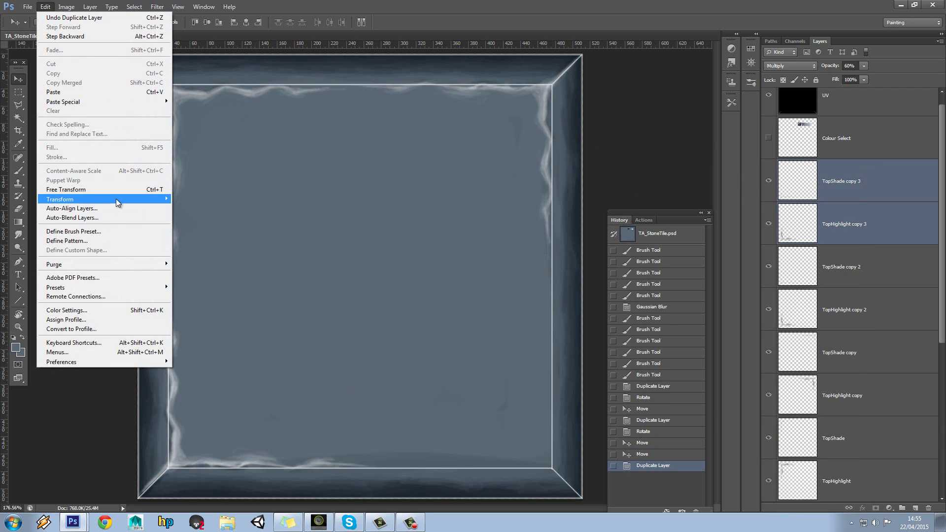
mouse_move(118, 202)
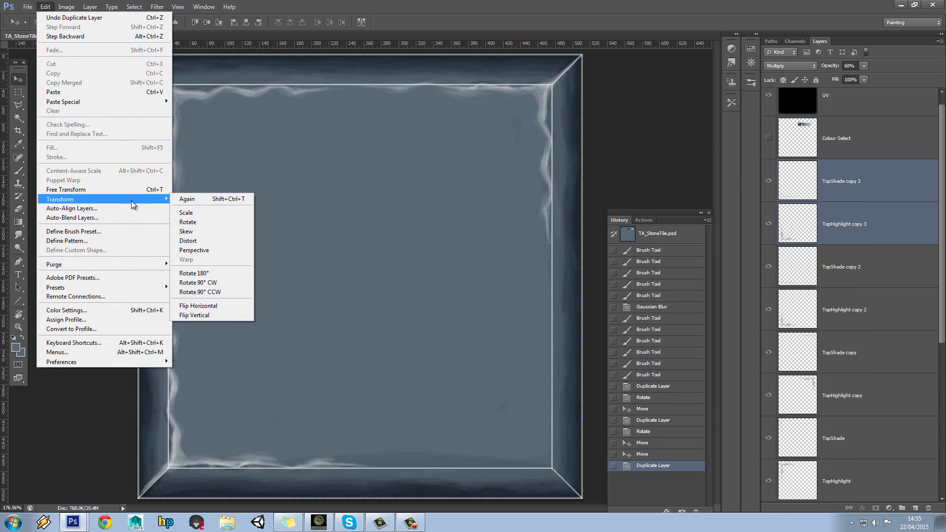
left_click(227, 306)
left_click_drag(253, 412, 480, 403)
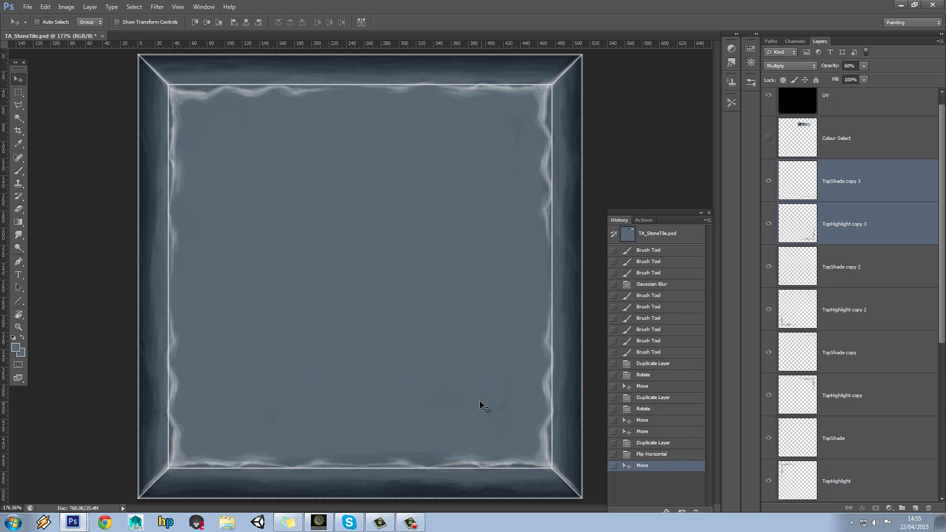
left_click(765, 96)
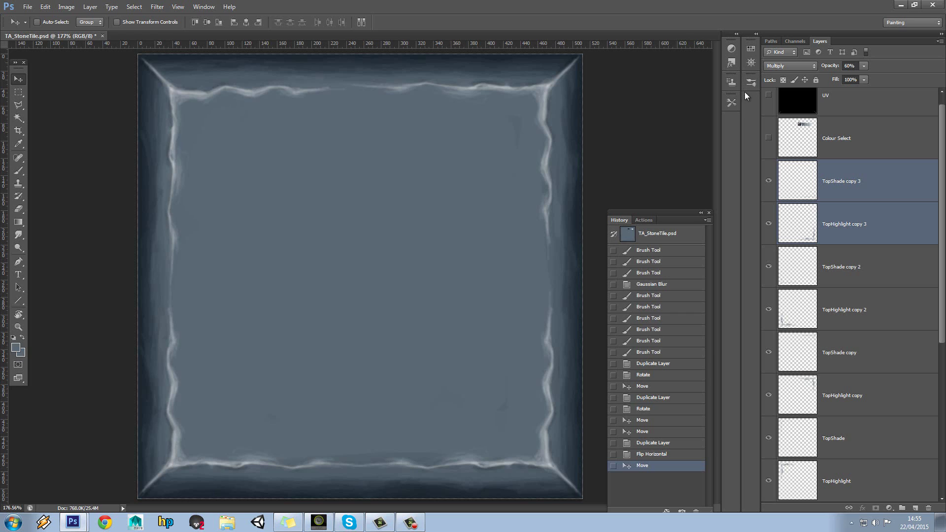
Step: Gather all TopShade and TopHighlight layers into a new collapsed group, and compare the tile with the group hidden and shown
left_click(904, 507)
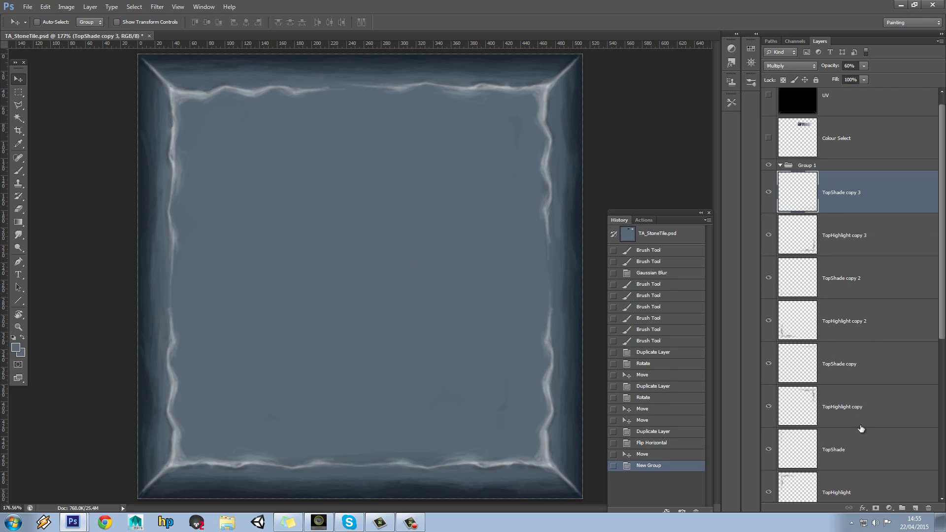
left_click(859, 473, "shift")
left_click_drag(840, 191, 838, 164)
left_click(788, 165)
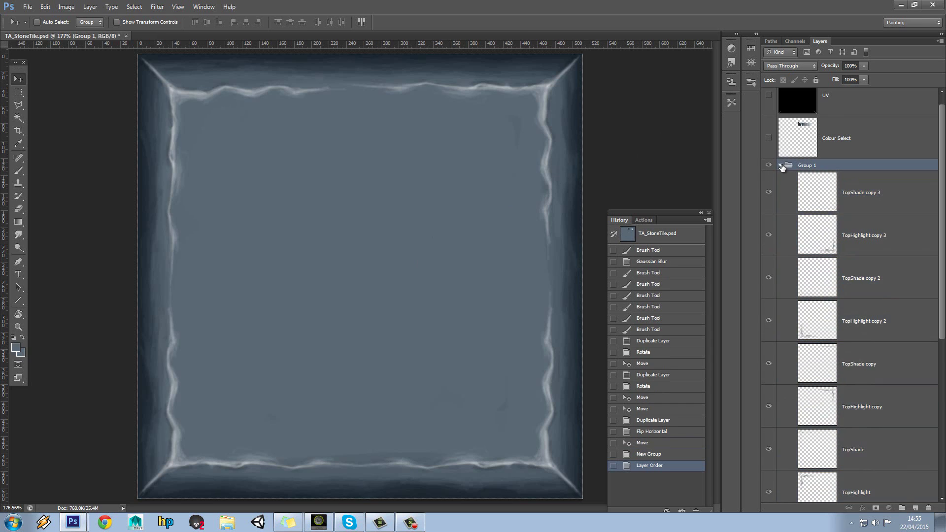
left_click(781, 165)
left_click(770, 179)
left_click(771, 179)
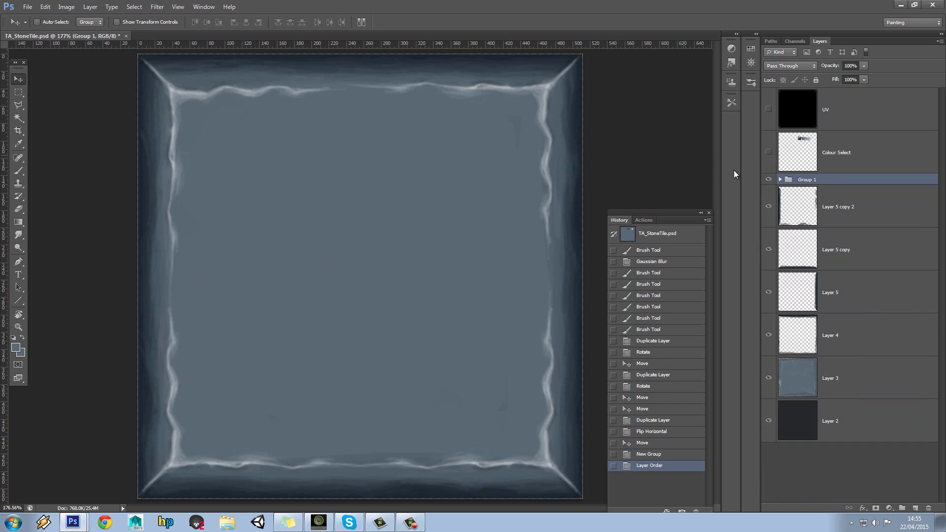
Step: Show the Colour Select layer and add a new layer above Group 1 for painting with the Brush tool
left_click(768, 152)
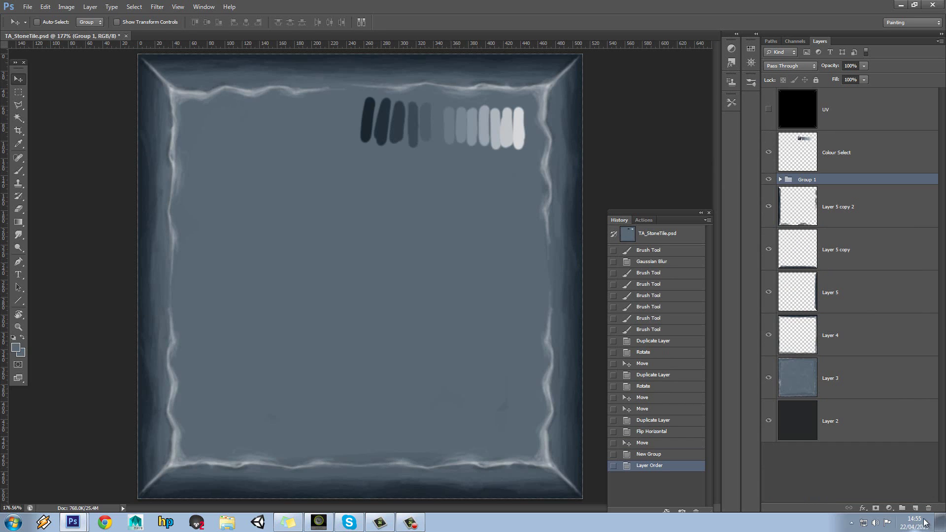
left_click(914, 508)
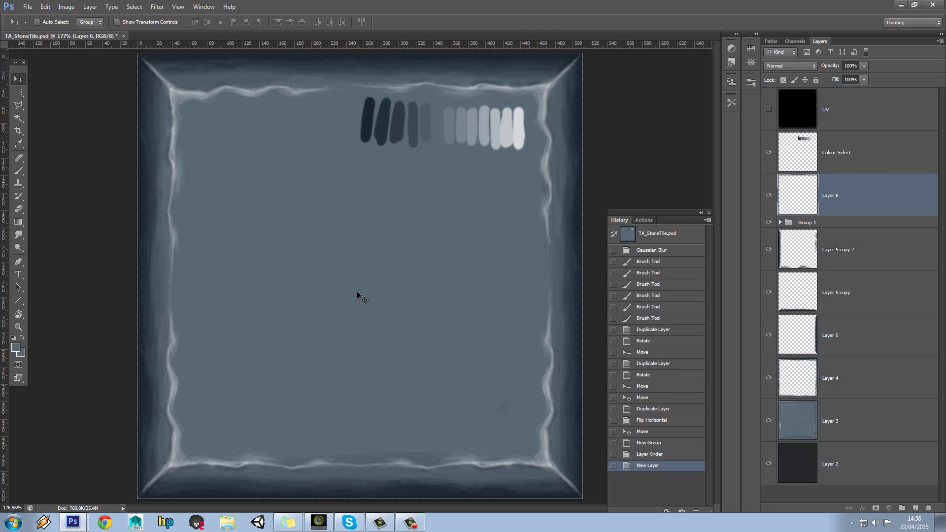
left_click(19, 170)
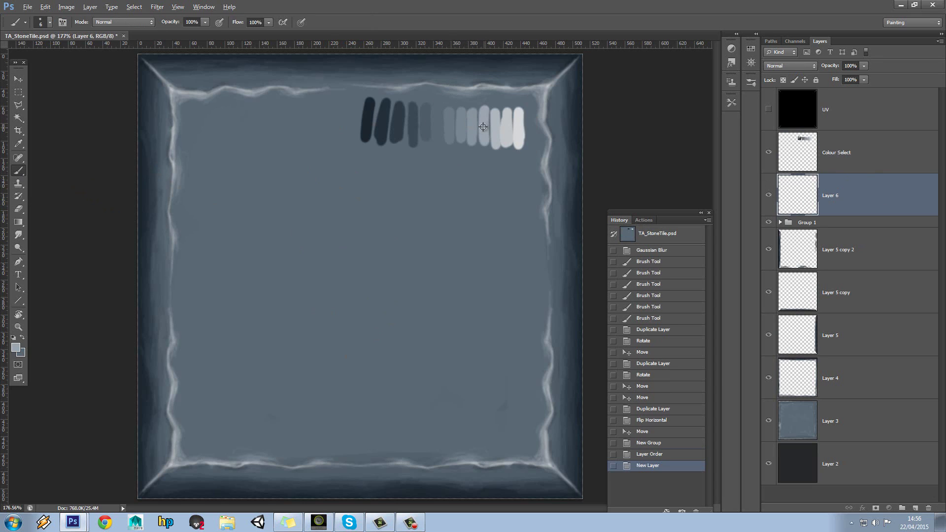
Step: Set the brush size to 68 px and paint a large oval patch in the tile's centre with the fourth-lightest swatch
right_click(323, 240)
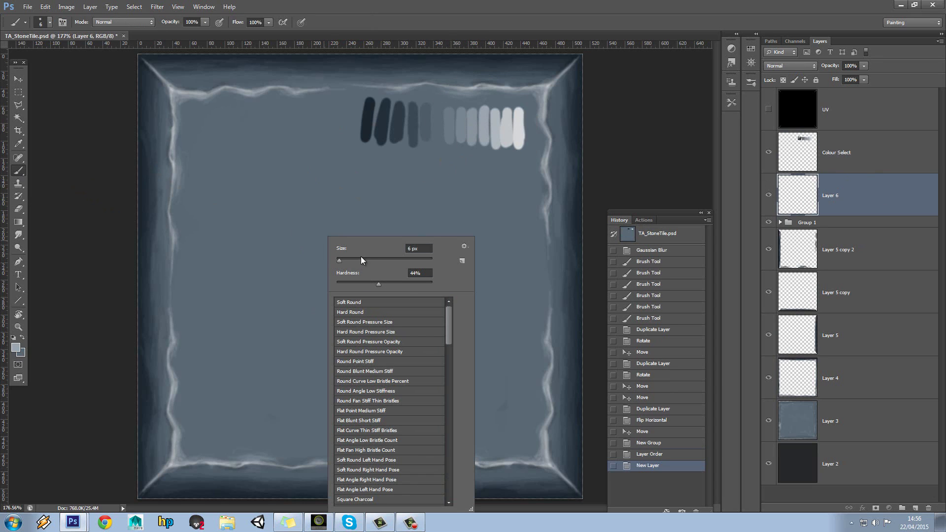
left_click_drag(361, 259, 372, 260)
key("Return")
mouse_move(311, 274)
left_mouse_down()
mouse_move(362, 232)
mouse_move(362, 320)
mouse_move(309, 237)
mouse_move(387, 200)
mouse_move(377, 334)
mouse_move(312, 339)
mouse_move(323, 242)
mouse_move(355, 193)
mouse_move(410, 249)
mouse_move(372, 308)
mouse_move(375, 240)
mouse_move(344, 262)
mouse_move(339, 280)
mouse_move(326, 271)
mouse_move(335, 309)
mouse_move(318, 242)
mouse_move(362, 217)
left_mouse_up()
right_click(374, 242)
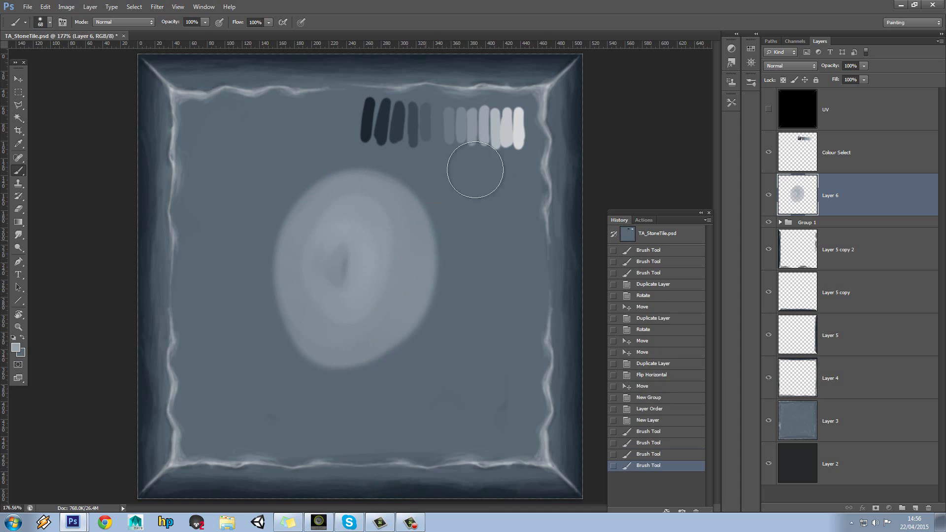
Step: Extend the central patch's left and lower edge with the sixth-lightest swatch, and raise the brush hardness to 79%
left_click(462, 127, "alt")
mouse_move(303, 197)
left_mouse_down()
mouse_move(274, 248)
mouse_move(278, 285)
mouse_move(296, 350)
mouse_move(335, 351)
left_mouse_up()
right_click(452, 240)
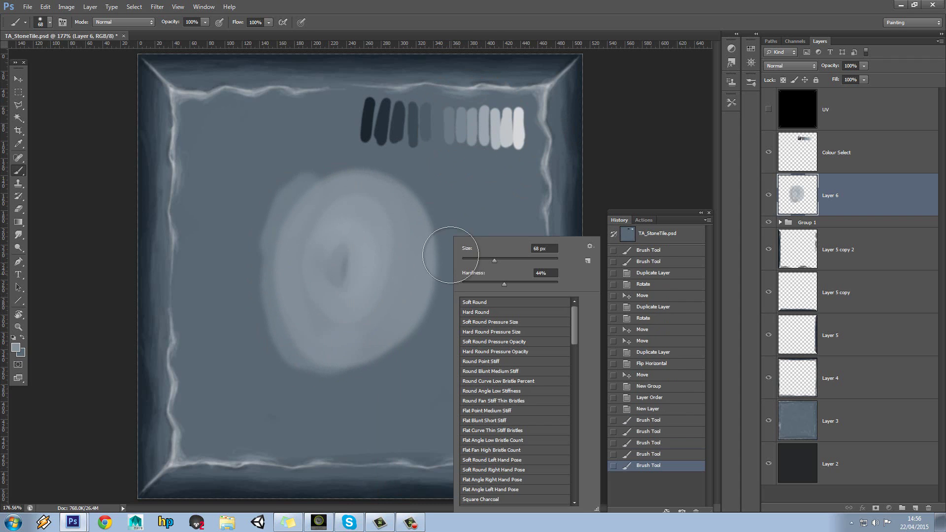
left_click_drag(527, 284, 537, 284)
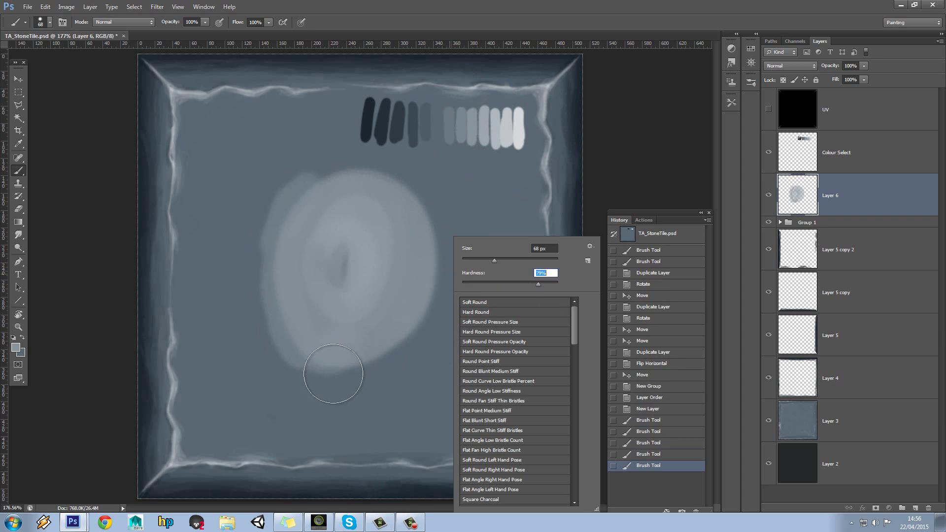
Step: Surround the central patch with broad, progressively darker blue-grey rings, hide the Colour Select layer, and undo a test stroke in the centre
mouse_move(311, 365)
left_mouse_down()
mouse_move(418, 323)
mouse_move(443, 273)
mouse_move(441, 245)
mouse_move(434, 214)
mouse_move(413, 196)
mouse_move(355, 176)
mouse_move(295, 188)
mouse_move(273, 246)
mouse_move(274, 313)
mouse_move(299, 361)
mouse_move(378, 357)
mouse_move(443, 314)
mouse_move(410, 195)
mouse_move(395, 306)
mouse_move(418, 281)
mouse_move(404, 173)
mouse_move(443, 213)
mouse_move(437, 178)
mouse_move(464, 230)
mouse_move(469, 276)
mouse_move(472, 250)
mouse_move(465, 297)
mouse_move(409, 373)
mouse_move(345, 400)
mouse_move(294, 380)
mouse_move(275, 361)
mouse_move(257, 239)
mouse_move(266, 190)
mouse_move(290, 164)
mouse_move(359, 148)
mouse_move(345, 153)
mouse_move(454, 182)
mouse_move(477, 320)
mouse_move(412, 404)
mouse_move(282, 397)
mouse_move(247, 343)
mouse_move(230, 242)
mouse_move(244, 162)
mouse_move(363, 118)
left_mouse_up()
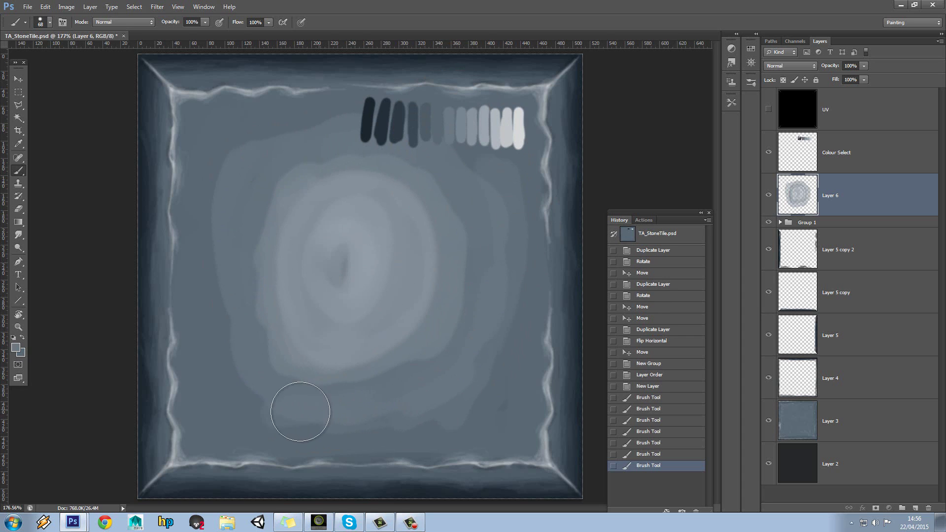
mouse_move(240, 164)
left_mouse_down()
mouse_move(345, 126)
mouse_move(468, 138)
left_mouse_up()
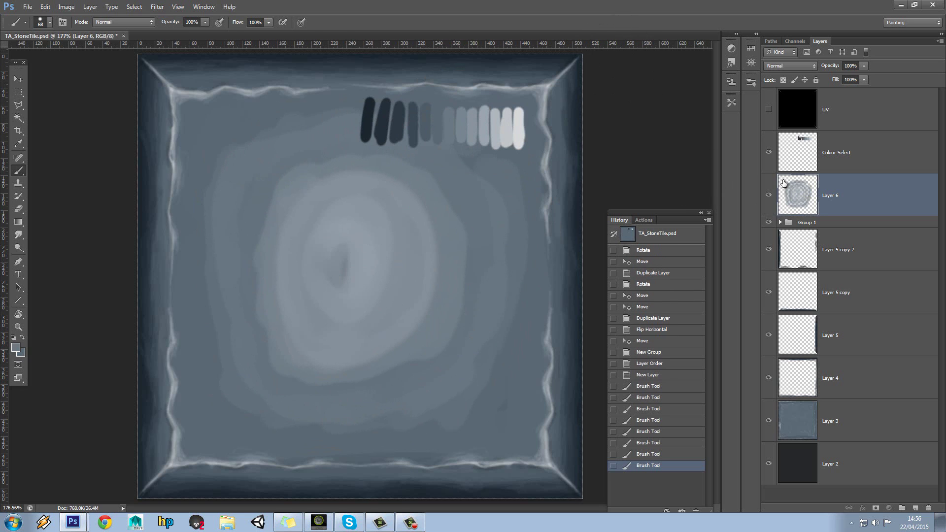
left_click(768, 153)
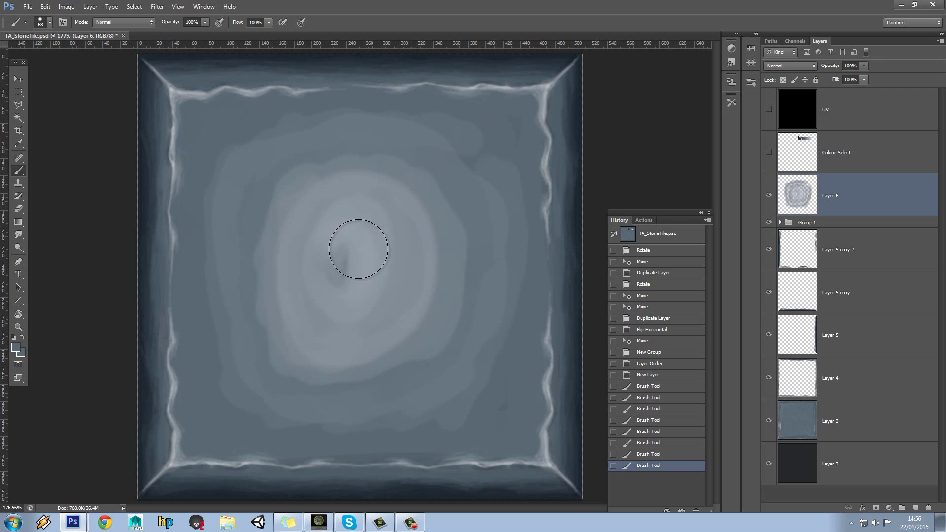
left_click_drag(351, 246, 350, 222)
key("ctrl+z")
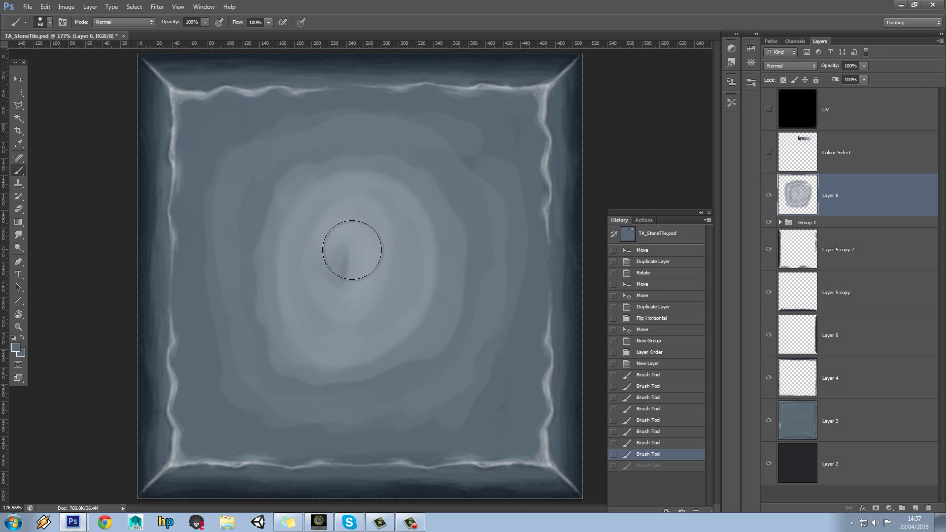
Step: Reduce the brush to 45 px and blend the inner rings of the central patch with tones sampled from the tile
key("bracketleft")
key("bracketleft")
key("bracketleft")
left_click(244, 186, "alt")
mouse_move(338, 289)
left_mouse_down()
mouse_move(325, 254)
mouse_move(338, 230)
mouse_move(377, 253)
mouse_move(352, 308)
mouse_move(305, 266)
mouse_move(323, 235)
mouse_move(376, 244)
mouse_move(373, 268)
mouse_move(354, 241)
mouse_move(349, 256)
mouse_move(383, 224)
left_mouse_up()
left_click(316, 251, "alt")
mouse_move(301, 272)
left_mouse_down()
mouse_move(324, 314)
mouse_move(340, 320)
left_mouse_up()
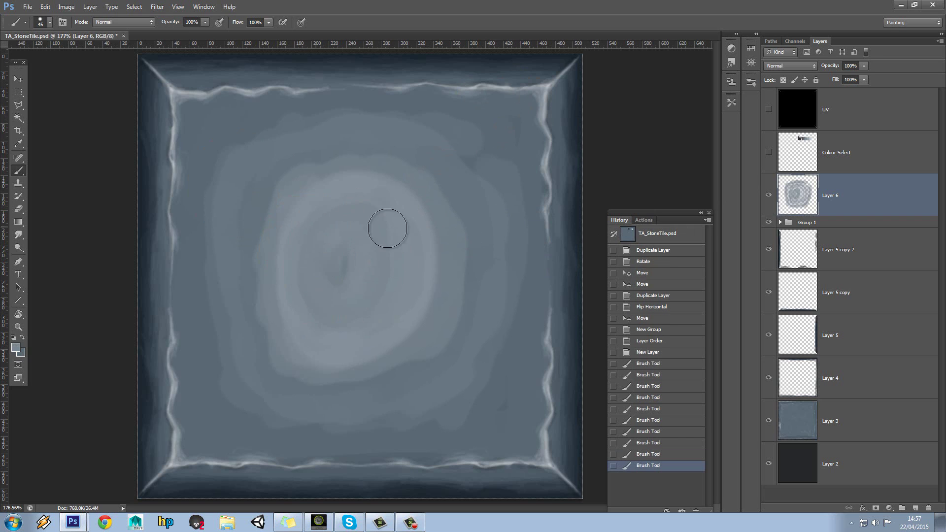
mouse_move(324, 215)
left_mouse_down()
mouse_move(287, 231)
mouse_move(286, 306)
left_mouse_up()
left_click(323, 201, "alt")
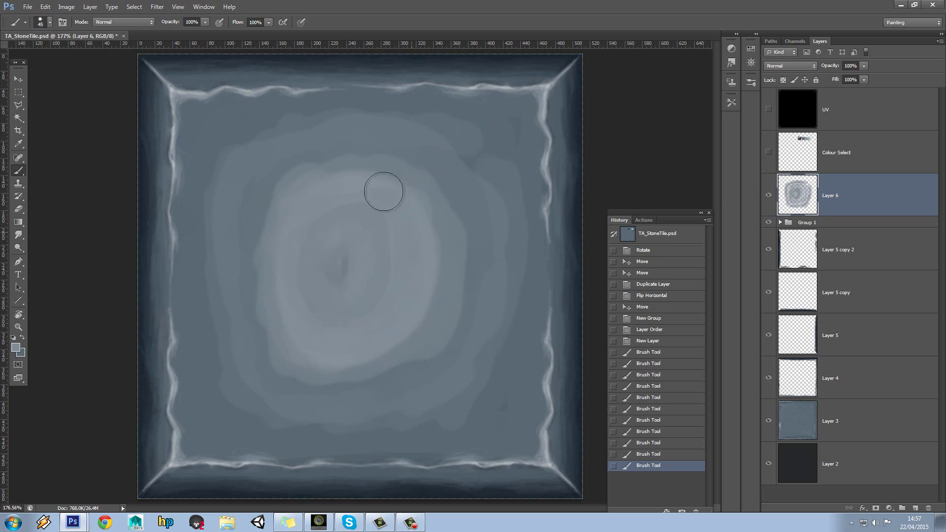
Step: Extend the light patch outward with its own sampled tone, and blend its outer edge with the surrounding mid-tone
left_click(352, 182, "alt")
mouse_move(351, 176)
left_mouse_down()
mouse_move(298, 195)
mouse_move(270, 237)
left_mouse_up()
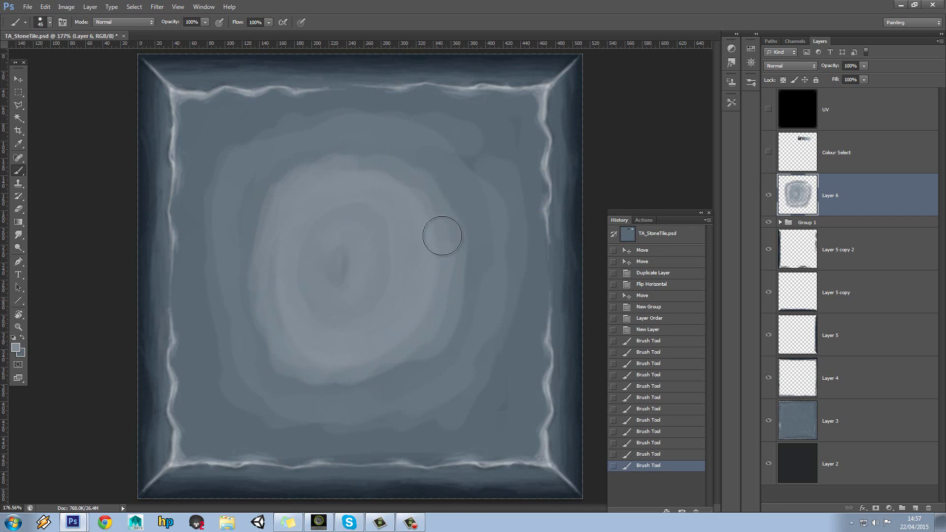
mouse_move(350, 175)
left_mouse_down()
mouse_move(306, 196)
mouse_move(279, 169)
left_mouse_up()
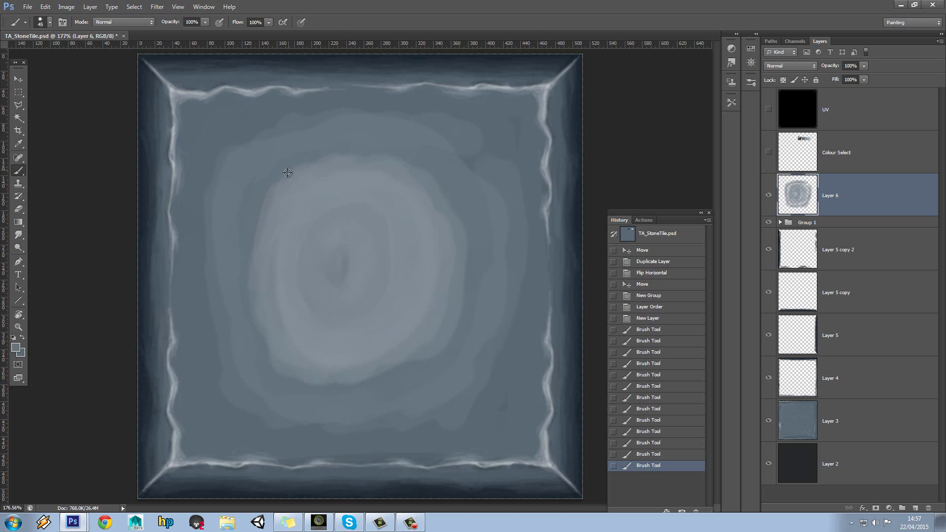
left_click(289, 172, "alt")
mouse_move(456, 308)
left_mouse_down()
mouse_move(450, 199)
mouse_move(419, 173)
mouse_move(311, 169)
mouse_move(275, 280)
left_mouse_up()
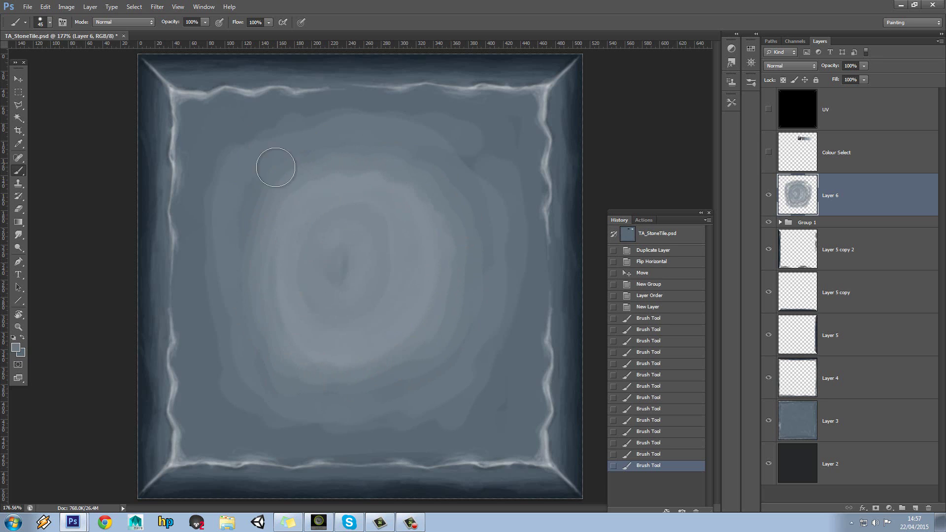
Step: Blend the outer mid-tone rings on all sides of the patch into the base colour with long curved strokes
mouse_move(276, 167)
left_mouse_down()
mouse_move(241, 236)
mouse_move(247, 321)
mouse_move(278, 371)
mouse_move(313, 393)
left_mouse_up()
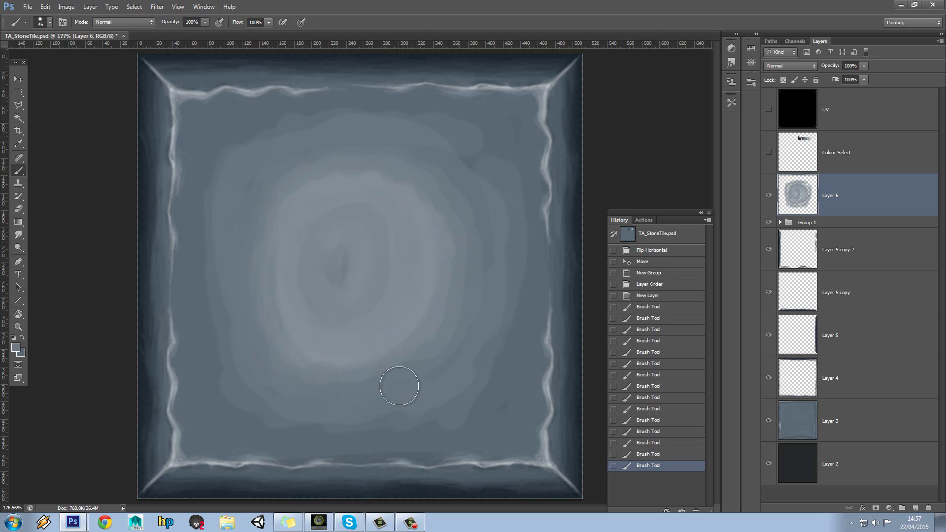
mouse_move(399, 386)
left_mouse_down()
mouse_move(466, 344)
mouse_move(494, 257)
mouse_move(470, 178)
mouse_move(355, 141)
mouse_move(261, 207)
mouse_move(316, 178)
mouse_move(280, 154)
left_mouse_up()
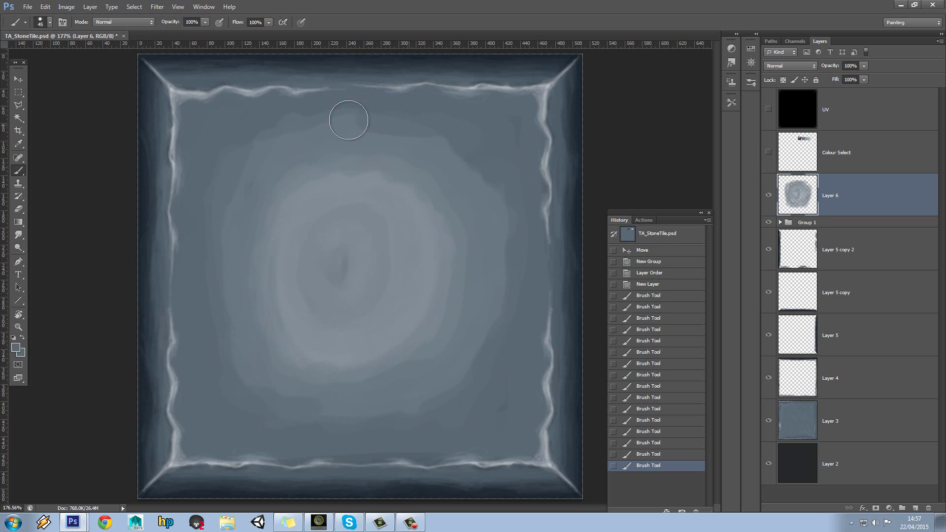
left_click_drag(226, 173, 266, 141)
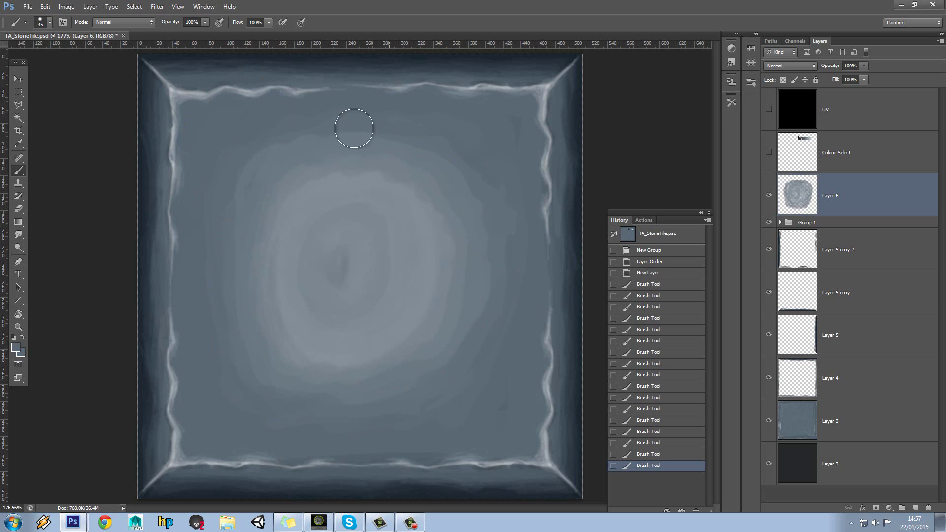
left_click_drag(320, 129, 258, 190)
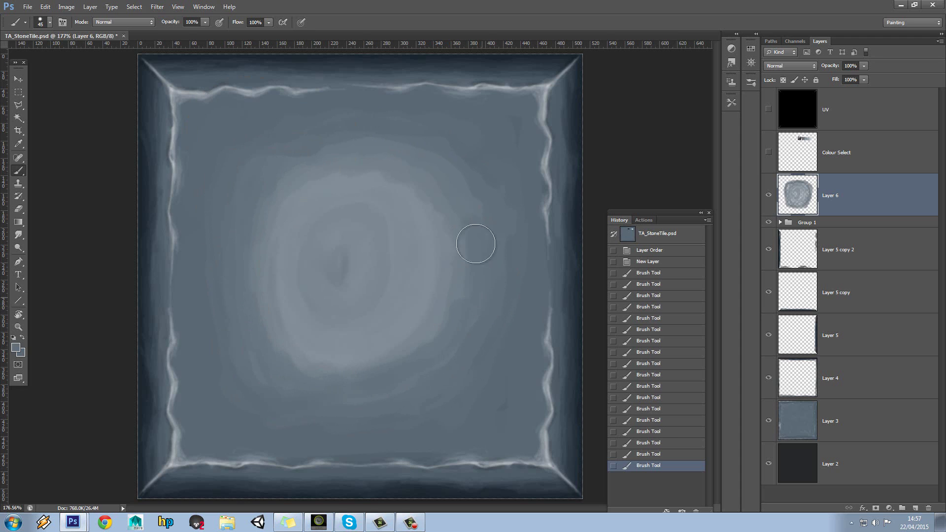
mouse_move(475, 243)
left_mouse_down()
mouse_move(445, 183)
mouse_move(381, 147)
mouse_move(245, 199)
left_mouse_up()
Step: Trim the light patch's outline with the sampled surrounding tone, and soften its rim with an in-between tone
left_click(253, 190, "alt")
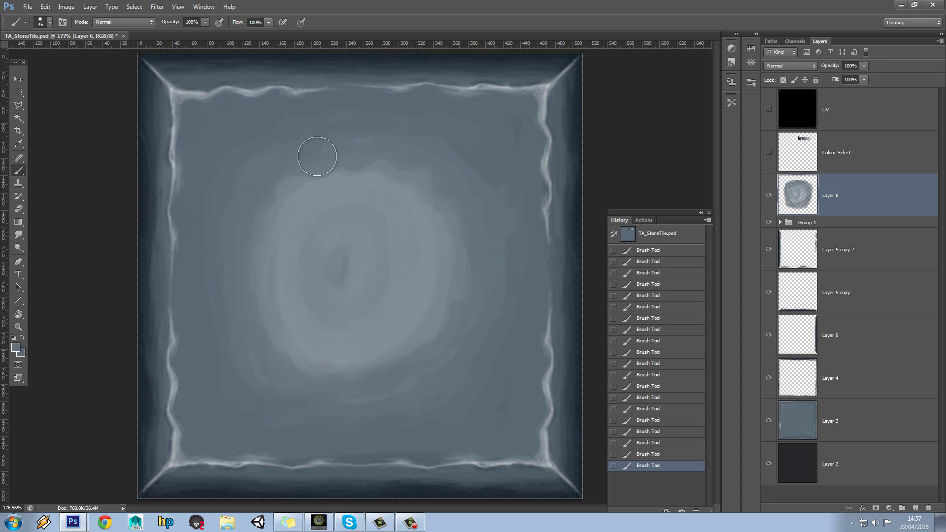
mouse_move(443, 320)
left_mouse_down()
mouse_move(368, 376)
mouse_move(293, 357)
mouse_move(264, 251)
mouse_move(291, 199)
mouse_move(367, 177)
mouse_move(448, 208)
mouse_move(370, 347)
left_mouse_up()
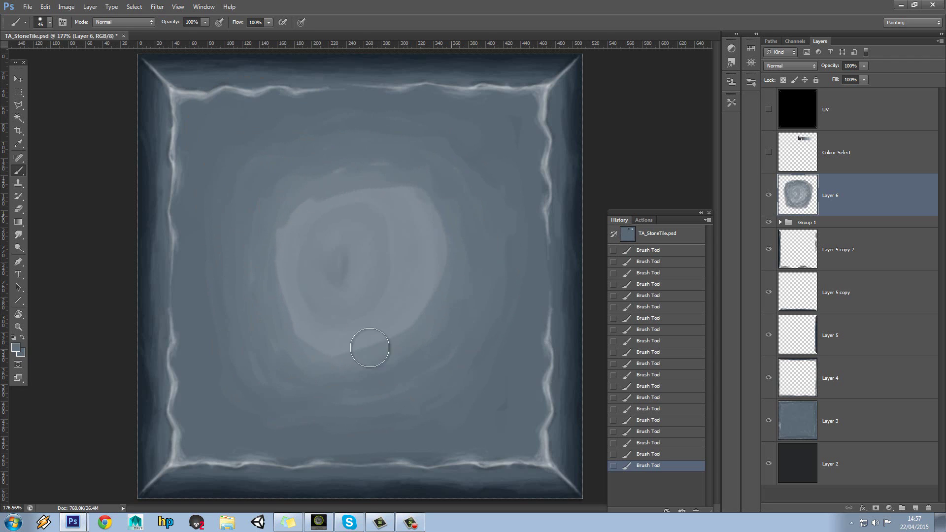
left_click(340, 187, "alt")
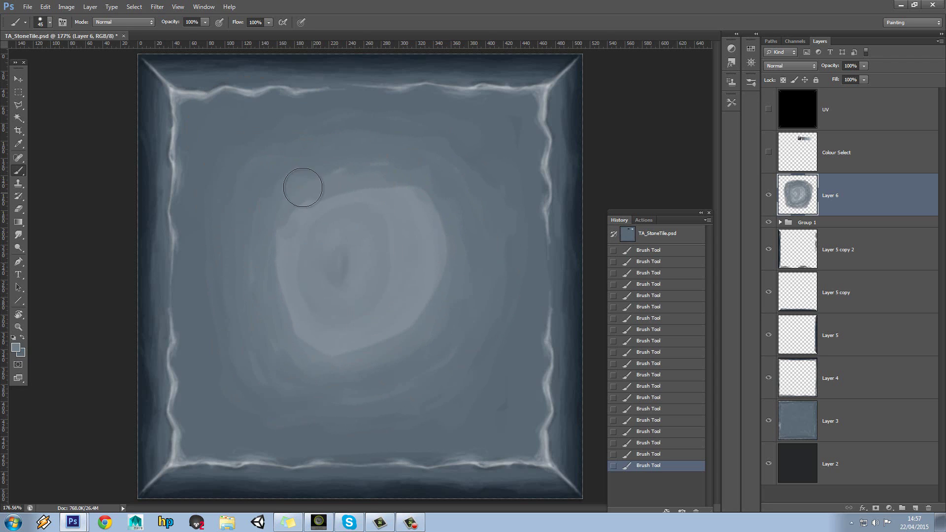
mouse_move(302, 187)
left_mouse_down()
mouse_move(280, 209)
mouse_move(276, 236)
mouse_move(287, 334)
mouse_move(339, 348)
mouse_move(393, 338)
mouse_move(441, 288)
mouse_move(445, 209)
mouse_move(353, 176)
mouse_move(308, 185)
left_mouse_up()
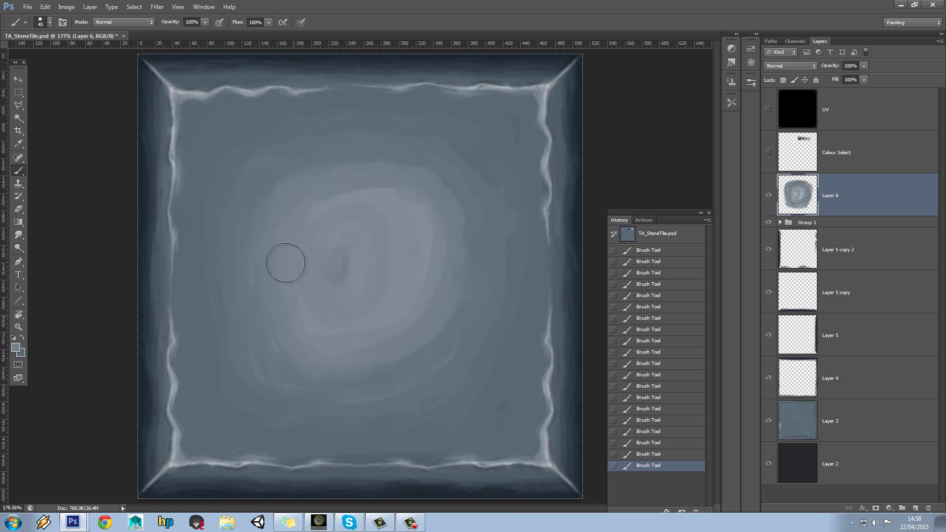
mouse_move(286, 263)
left_mouse_down()
mouse_move(321, 321)
mouse_move(410, 296)
mouse_move(429, 243)
mouse_move(427, 209)
mouse_move(359, 181)
left_mouse_up()
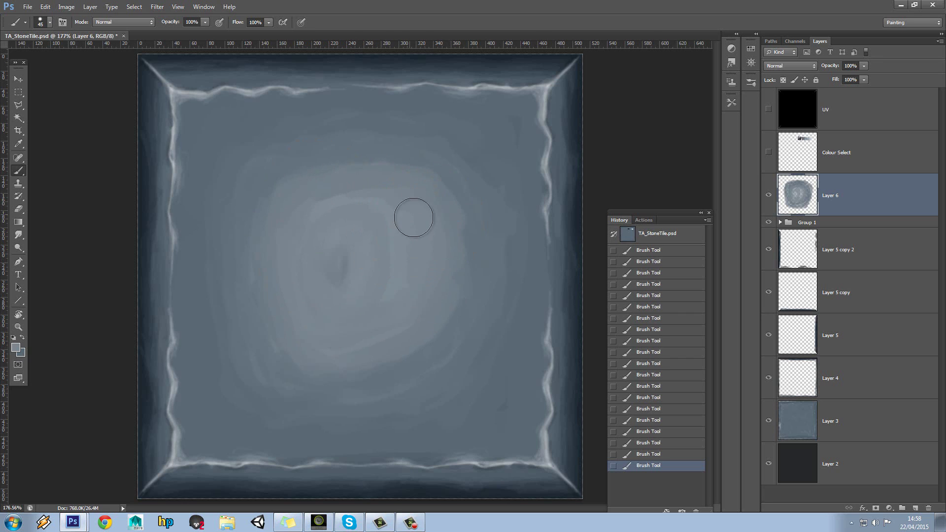
Step: Smooth the patch's centre and rim with sampled tones, reducing the brush to 30 px, and compare the last strokes by undoing and redoing them
mouse_move(336, 213)
left_mouse_down()
mouse_move(383, 256)
mouse_move(355, 253)
mouse_move(404, 225)
mouse_move(376, 278)
mouse_move(326, 313)
left_mouse_up()
key("bracketleft")
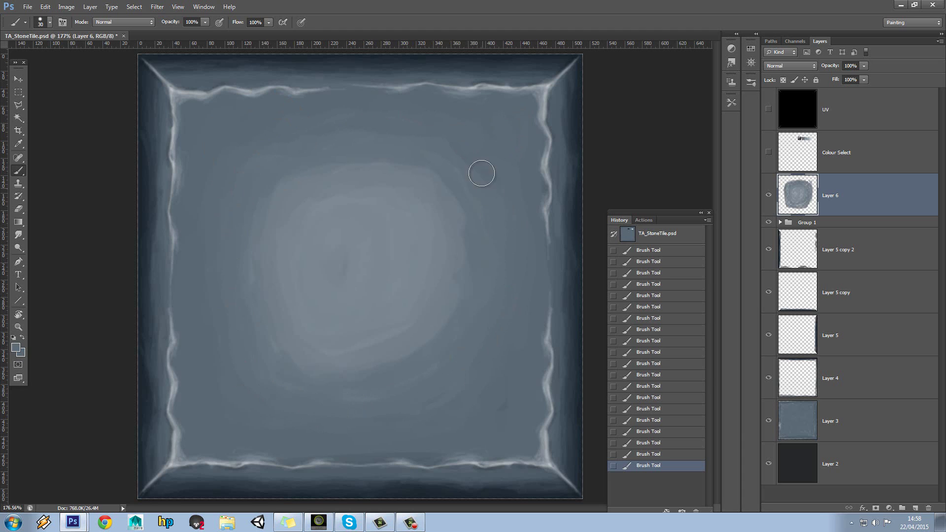
left_click(280, 171, "alt")
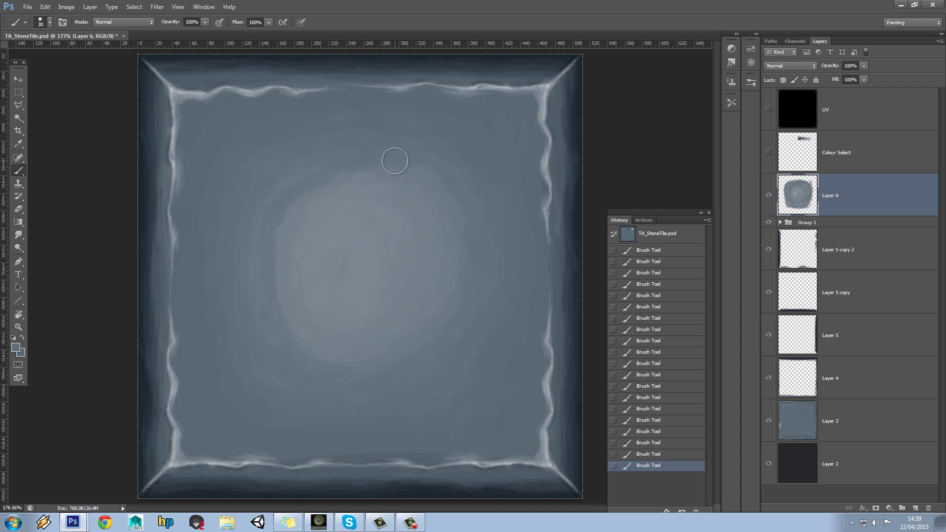
key("ctrl+z")
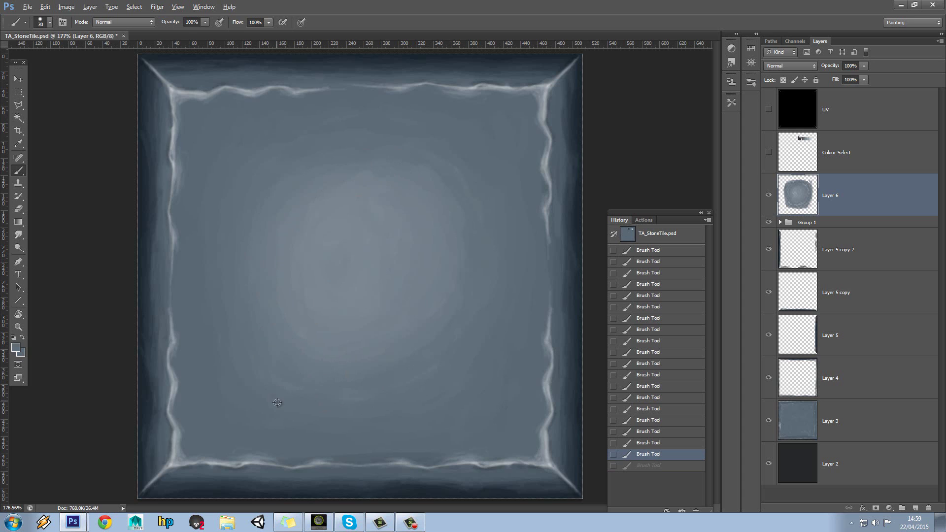
key("ctrl+z")
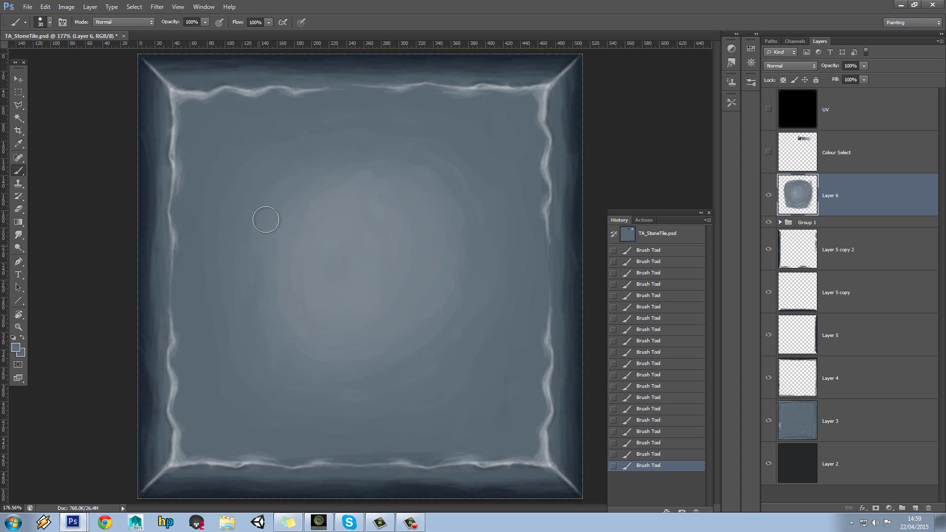
key("ctrl+z")
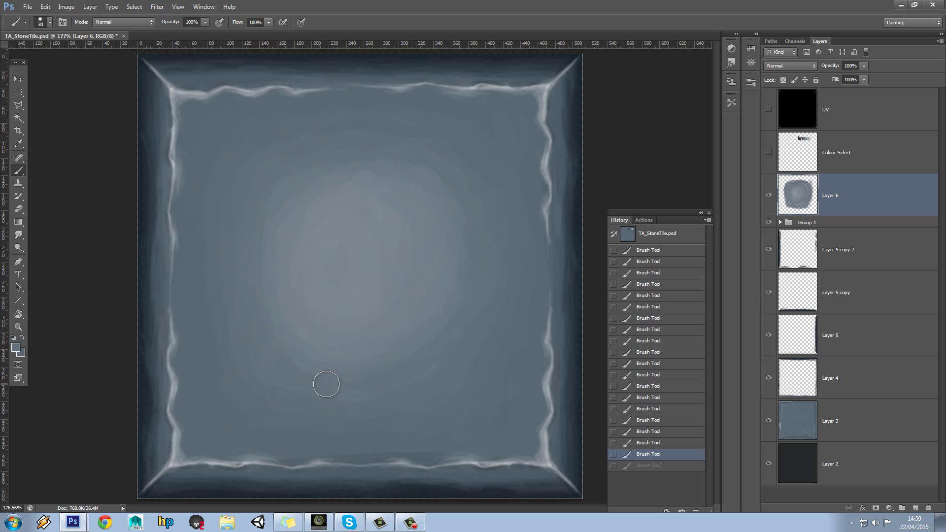
key("ctrl+z")
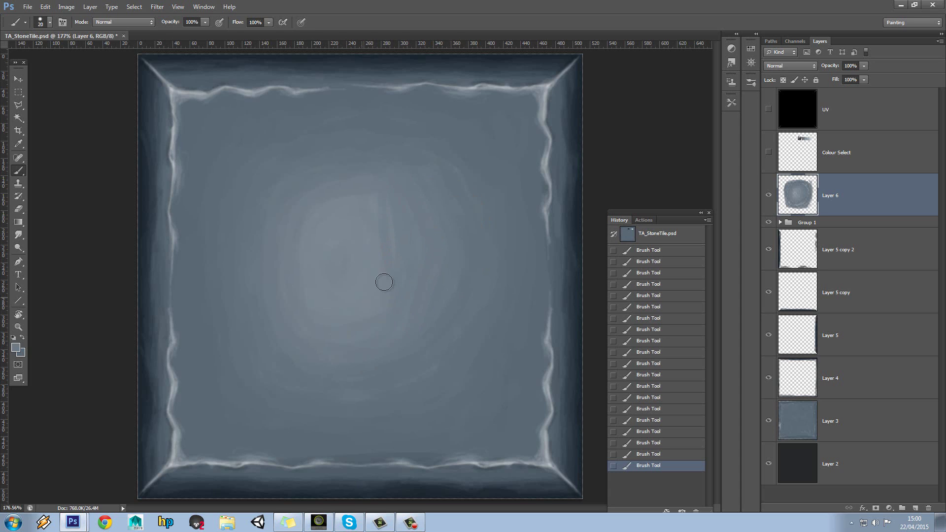
Step: Blend the upper-right side of the central glow with small strokes in sampled tones, and briefly show the UV layer
left_click(409, 226, "alt")
left_click_drag(392, 198, 392, 211)
left_click(478, 182, "alt")
left_click_drag(447, 156, 457, 169)
left_click(465, 289, "alt")
left_click(412, 194, "alt")
left_click(768, 110)
left_click(768, 110)
Step: Add a layer above Layer 6, show the Colour Select layer, and thin the tile's right edge highlight with a 10 px brush in a sampled base tone
left_click(916, 508)
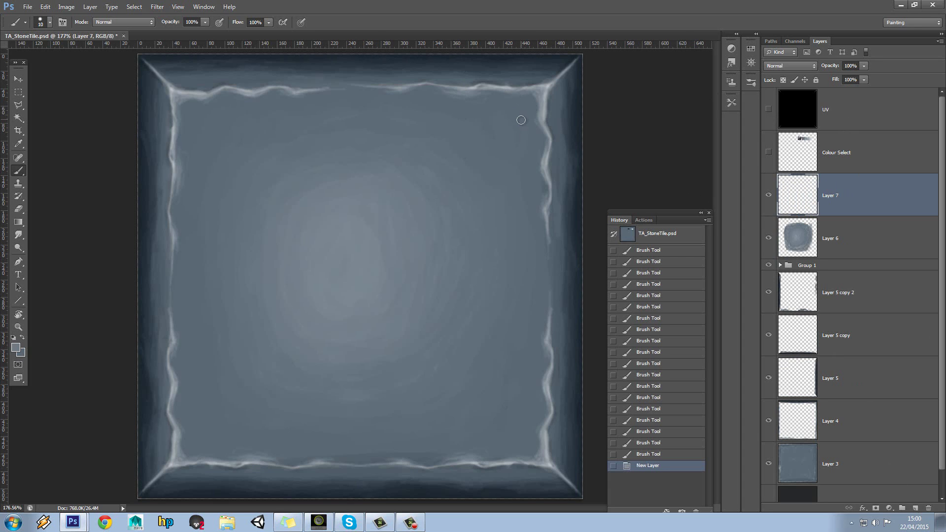
left_click(768, 153)
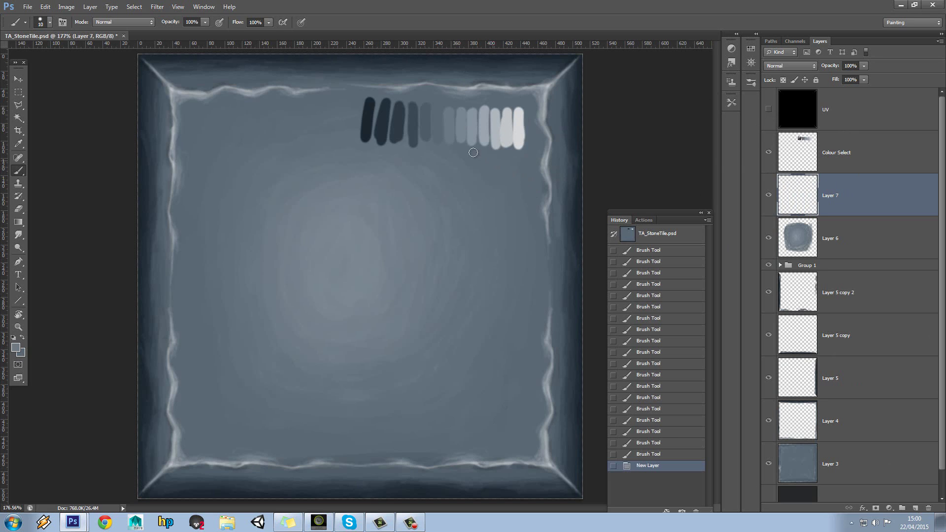
left_click(500, 215, "alt")
mouse_move(543, 161)
left_mouse_down()
mouse_move(540, 147)
mouse_move(551, 192)
left_mouse_up()
left_click_drag(554, 190, 548, 242)
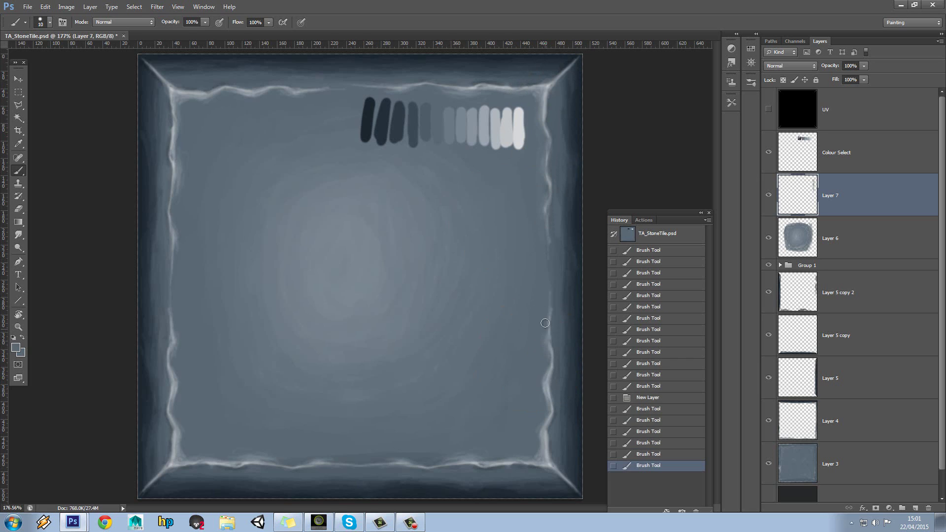
left_click_drag(545, 322, 545, 313)
left_click_drag(540, 397, 547, 365)
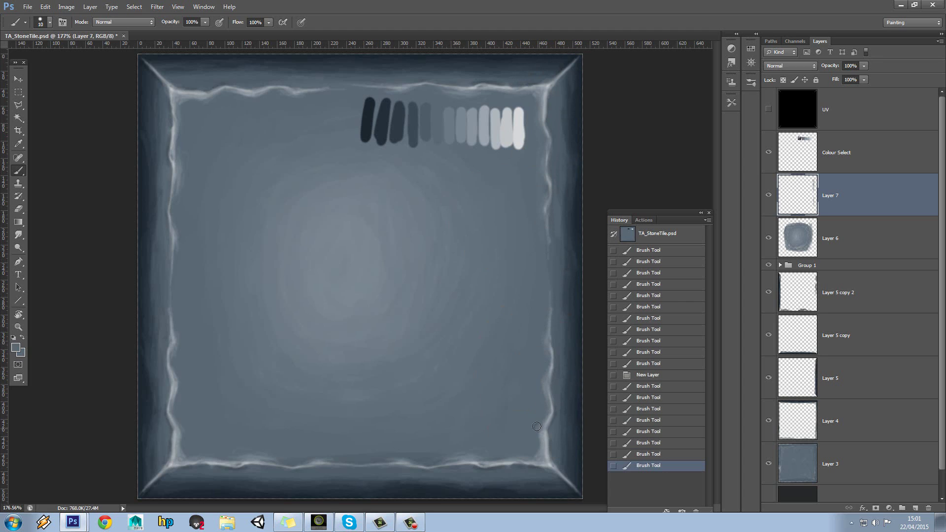
left_click_drag(537, 426, 545, 413)
Step: Break up and thin the highlight along the tile's lower edge with strokes in the sampled base tone
mouse_move(231, 456)
left_mouse_down()
mouse_move(253, 457)
mouse_move(232, 458)
mouse_move(246, 454)
left_mouse_up()
mouse_move(247, 455)
left_mouse_down()
mouse_move(309, 470)
mouse_move(315, 459)
left_mouse_up()
left_click(490, 437, "alt")
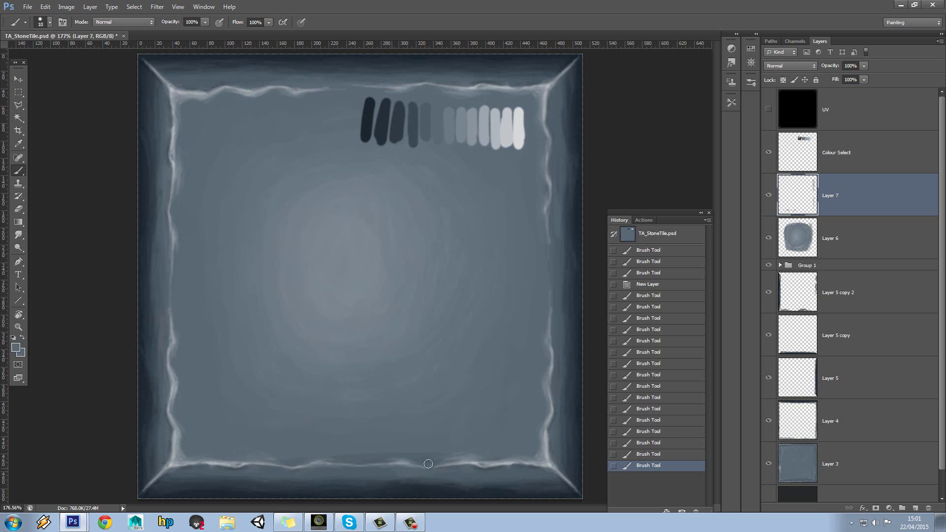
left_click_drag(428, 464, 500, 454)
Step: Add a layer above Layer 7 and paint fine 5 px highlights with the lightest swatch along the upper part of the tile's right edge
left_click(519, 133, "alt")
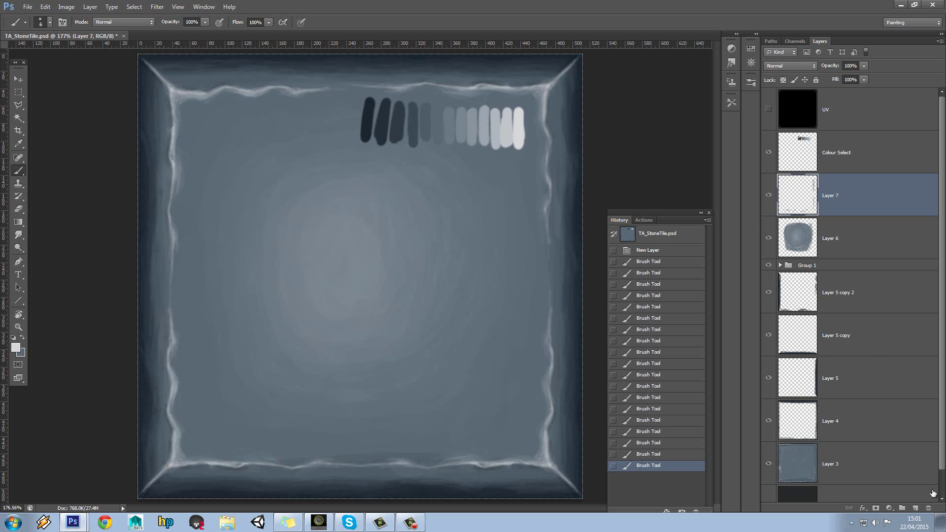
left_click(916, 508)
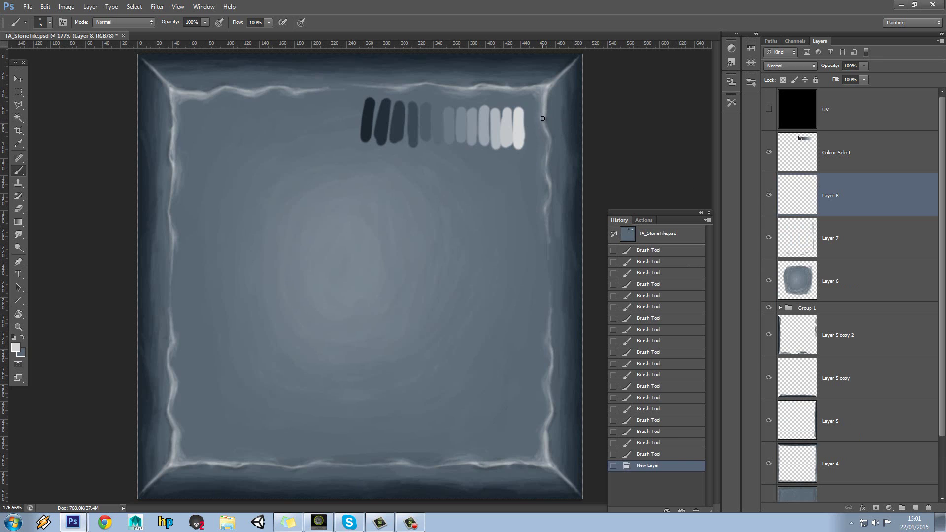
left_click_drag(542, 118, 544, 133)
left_click_drag(544, 122, 546, 139)
left_click_drag(544, 129, 545, 147)
left_click_drag(545, 141, 546, 157)
left_click_drag(545, 152, 546, 206)
mouse_move(546, 194)
left_mouse_down()
mouse_move(547, 233)
mouse_move(550, 202)
left_mouse_up()
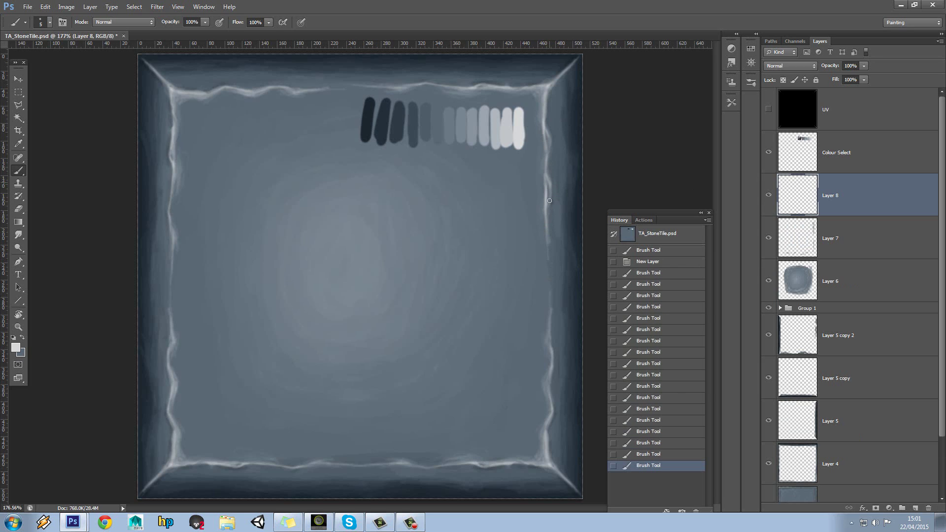
Step: Refine the highlight near the tile's upper-right corner with tones sampled beside and on the chipped edge
left_click(533, 156, "alt")
left_click(546, 132, "alt")
left_click_drag(547, 126, 549, 144)
Step: Paint fine highlights with the lightest swatch along the lower part of the tile's right edge
left_click(533, 421, "alt")
left_click(516, 129, "alt")
left_click_drag(544, 406, 544, 422)
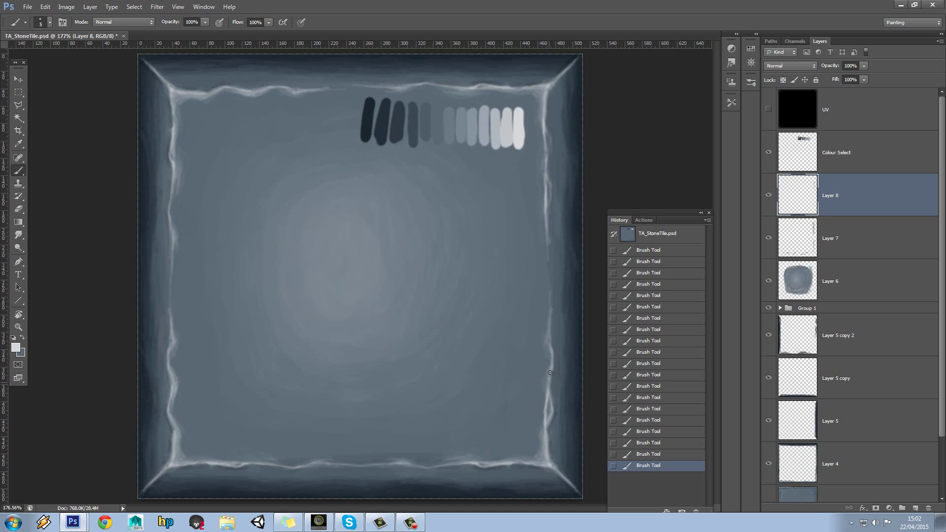
left_click_drag(546, 347, 544, 329)
Step: Reshape the lower part of the right edge highlight, alternating the lightest swatch with tones sampled from the edge and surrounding stone
left_click(535, 344, "alt")
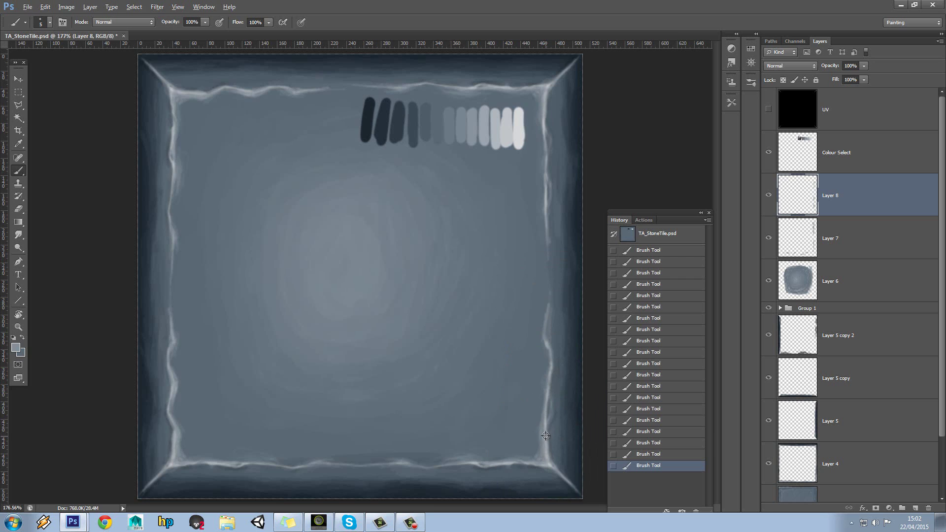
left_click(545, 436, "alt")
left_click(536, 424, "alt")
left_click(516, 127, "alt")
left_click(544, 365, "alt")
left_click(552, 384, "alt")
mouse_move(550, 387)
left_mouse_down()
mouse_move(549, 401)
mouse_move(549, 385)
left_mouse_up()
left_click(549, 464, "alt")
left_click_drag(542, 417, 541, 404)
left_click(539, 383, "alt")
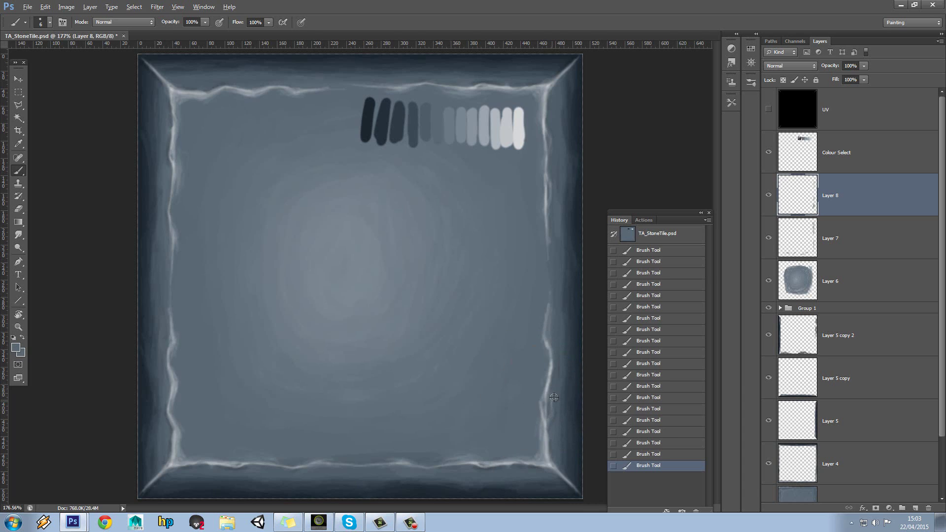